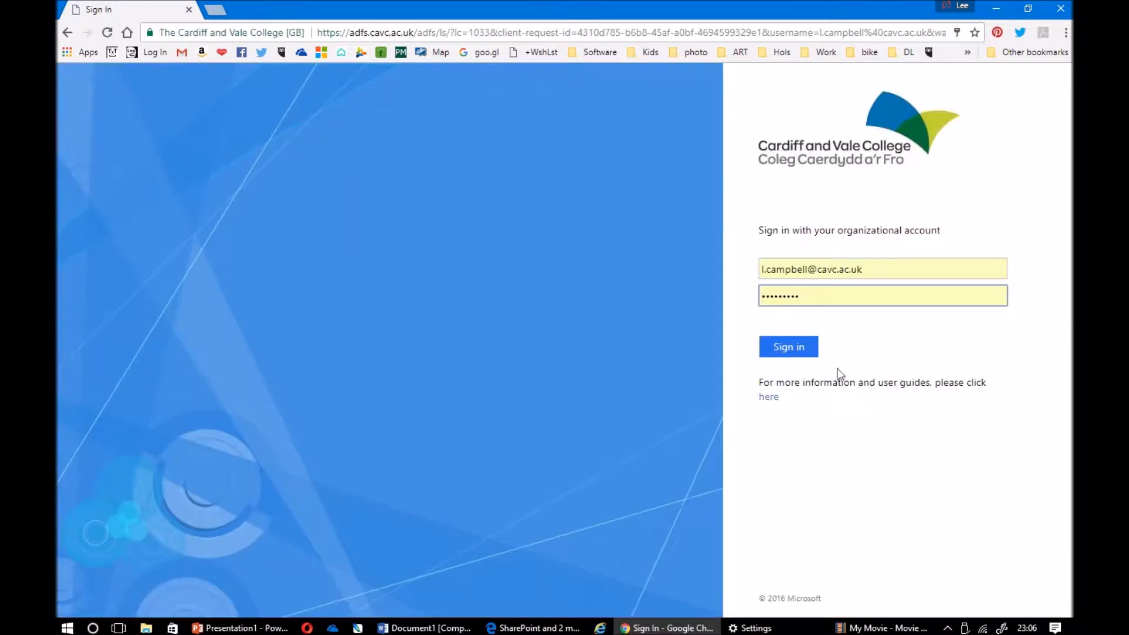
Sign in to Office 365 and launch OneNote Class Notebook from the app launcher
{"action": "left_click", "coordinate": [802, 351]}
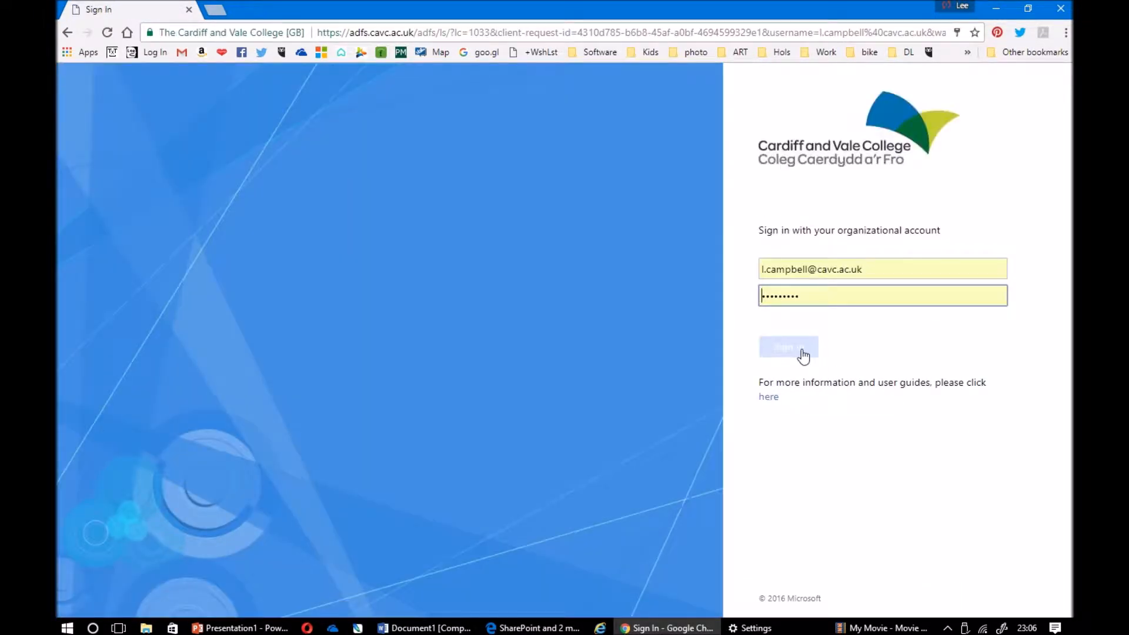
{"action": "left_click", "coordinate": [802, 353]}
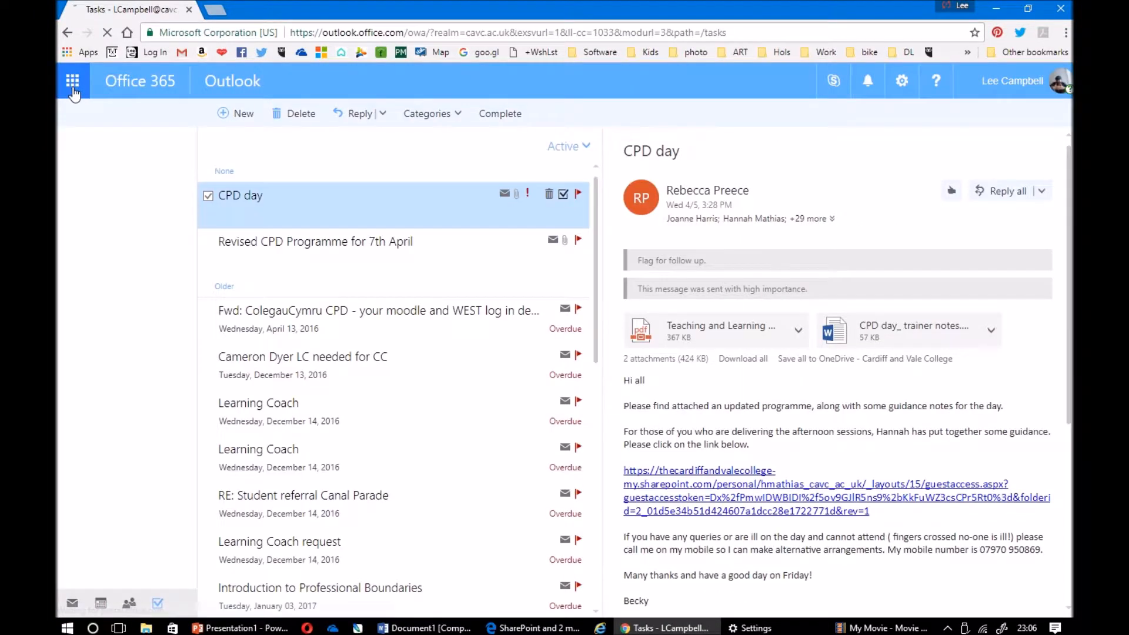
{"action": "left_click", "coordinate": [72, 82]}
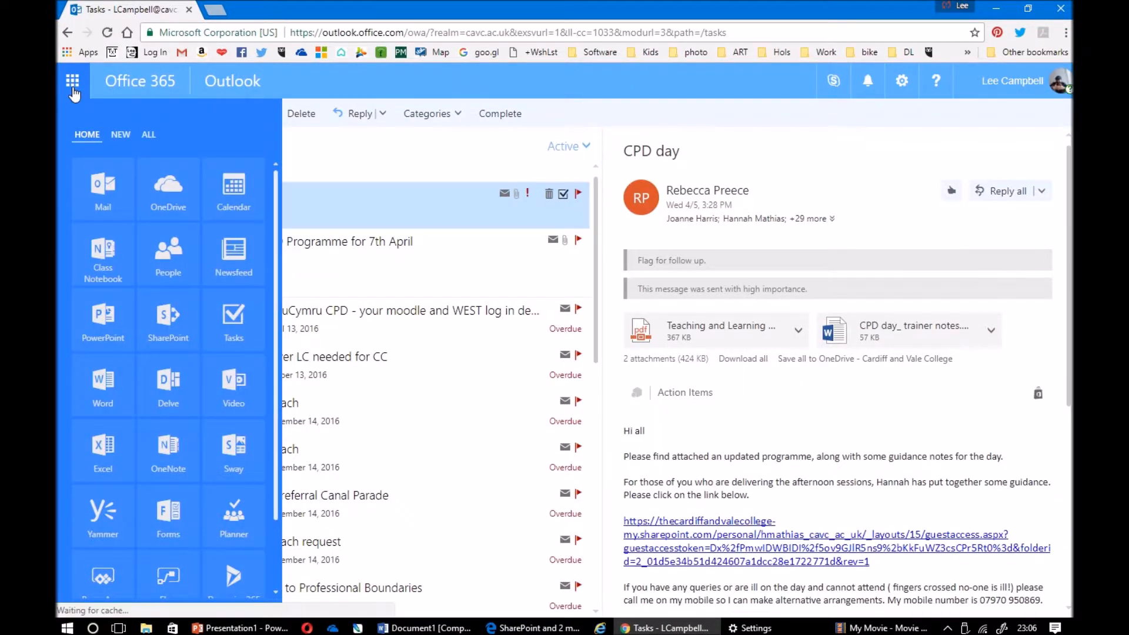
{"action": "left_click", "coordinate": [126, 249]}
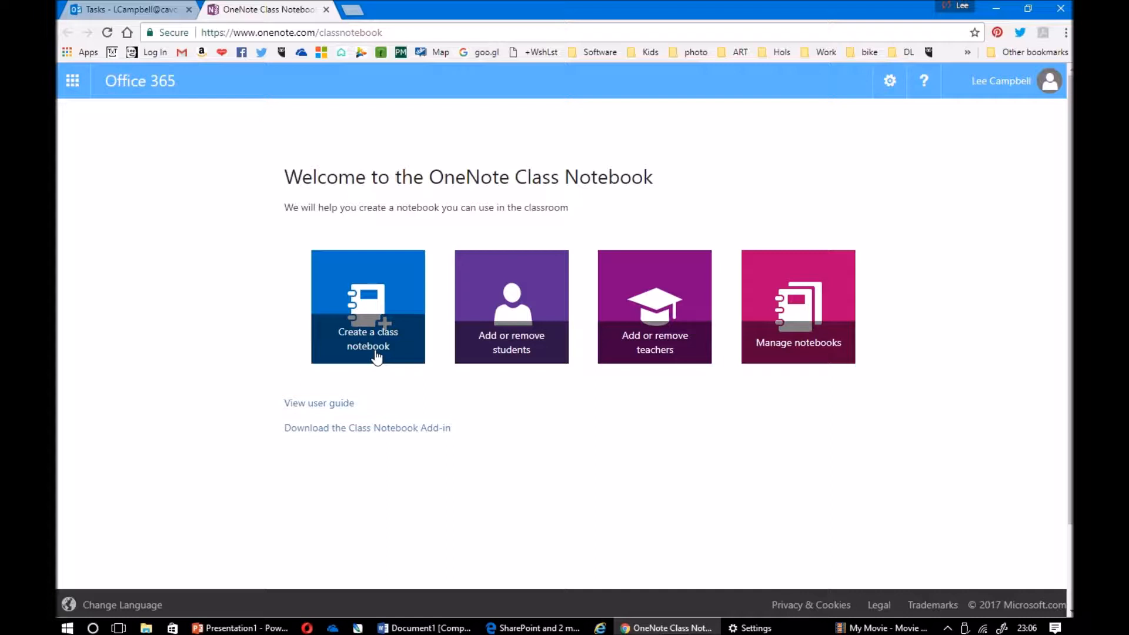
Start a new class notebook named 'Demo' and move past the notebook overview
{"action": "left_click", "coordinate": [376, 356]}
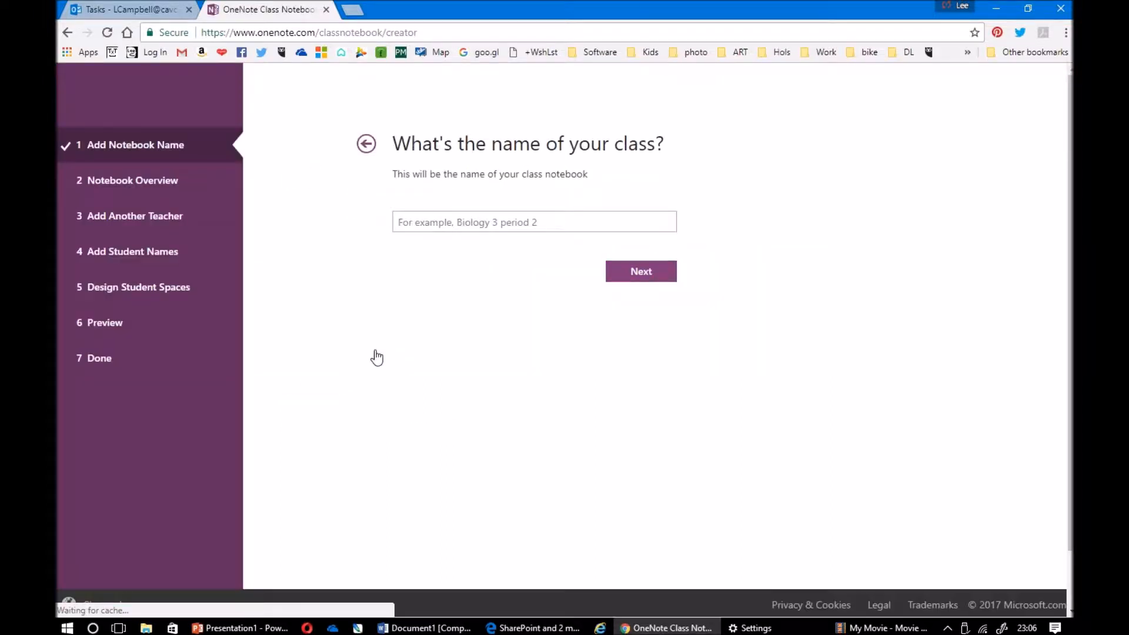
{"action": "left_click", "coordinate": [444, 261]}
{"action": "type", "text": "DEmo"}
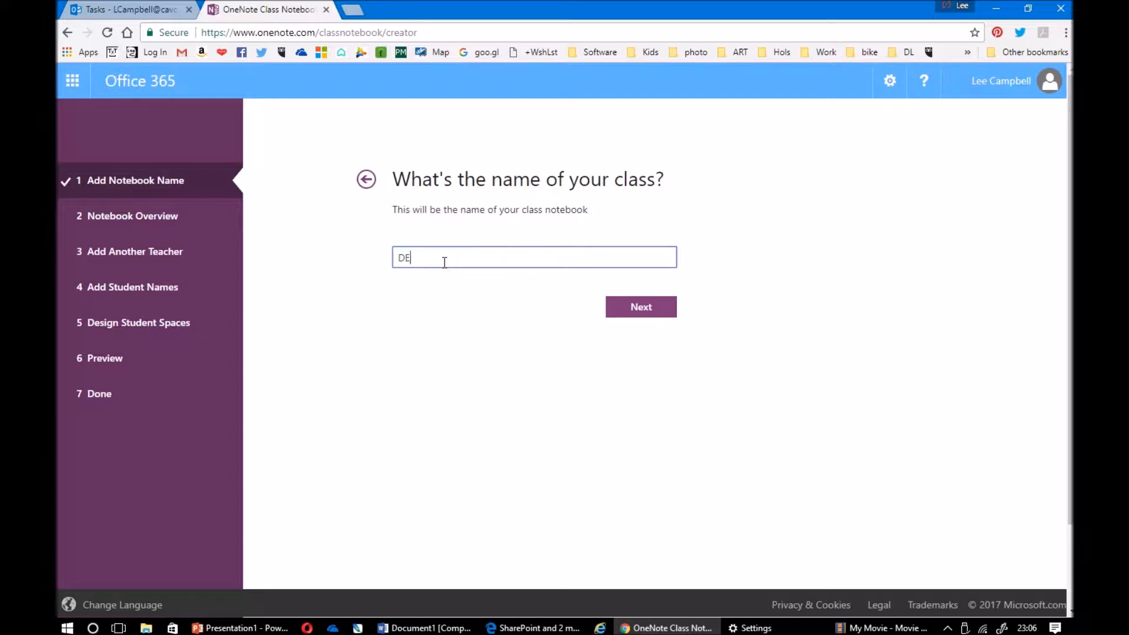
{"action": "key", "text": "BackSpace"}
{"action": "key", "text": "BackSpace"}
{"action": "key", "text": "BackSpace"}
{"action": "type", "text": "emo"}
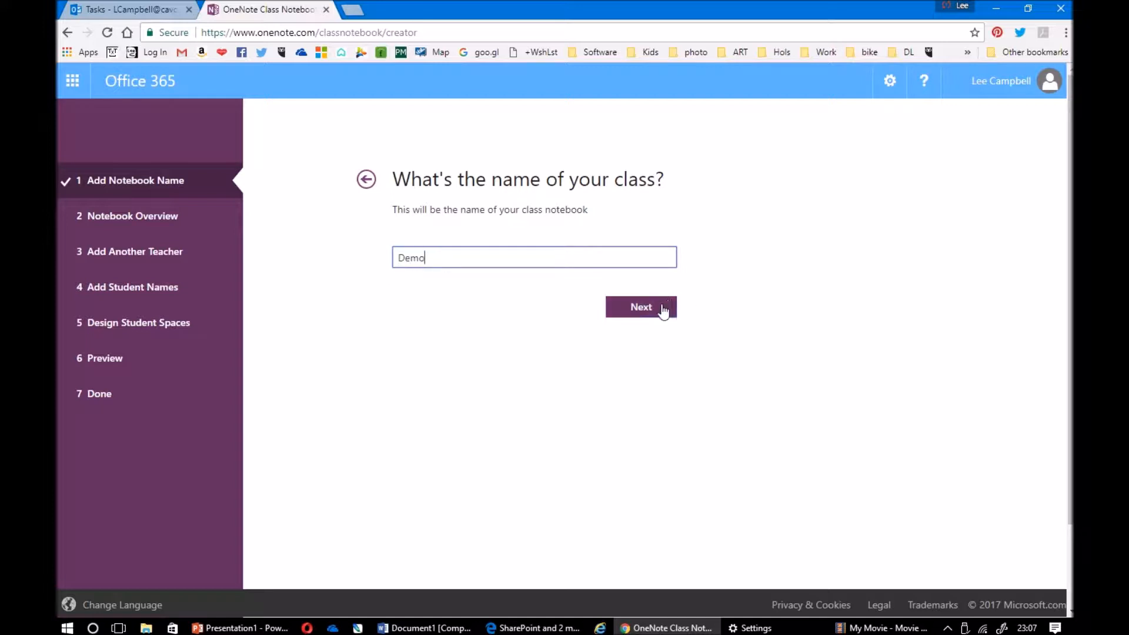
{"action": "left_click", "coordinate": [646, 308]}
{"action": "left_click", "coordinate": [873, 542]}
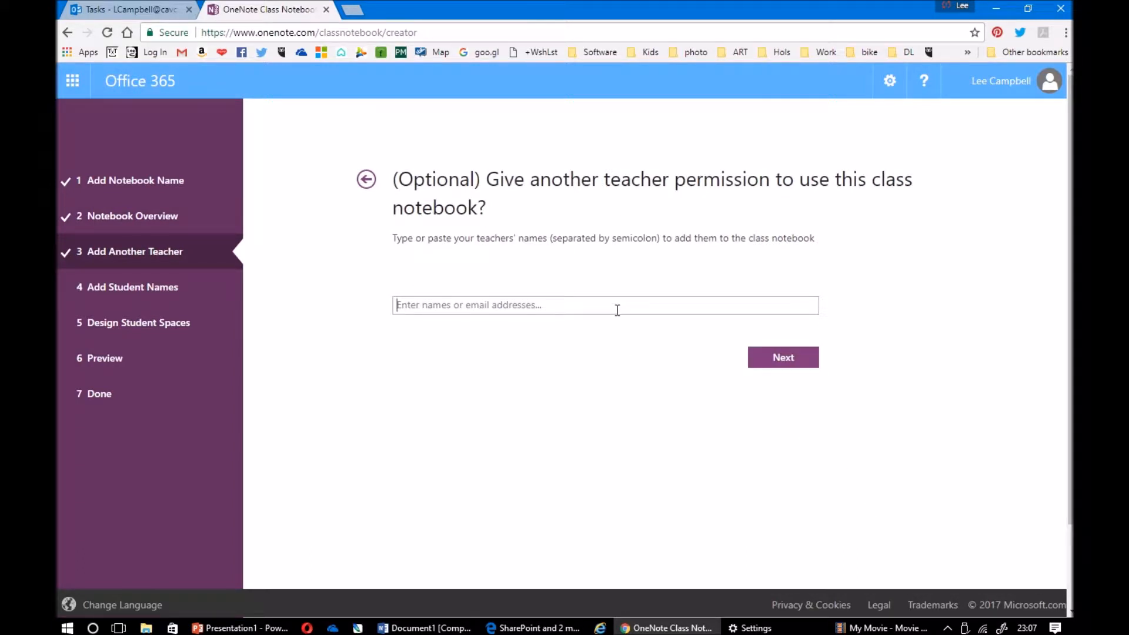
Skip extra teachers, add one student, keep default sections, create Demo and open it online
{"action": "left_click", "coordinate": [801, 362]}
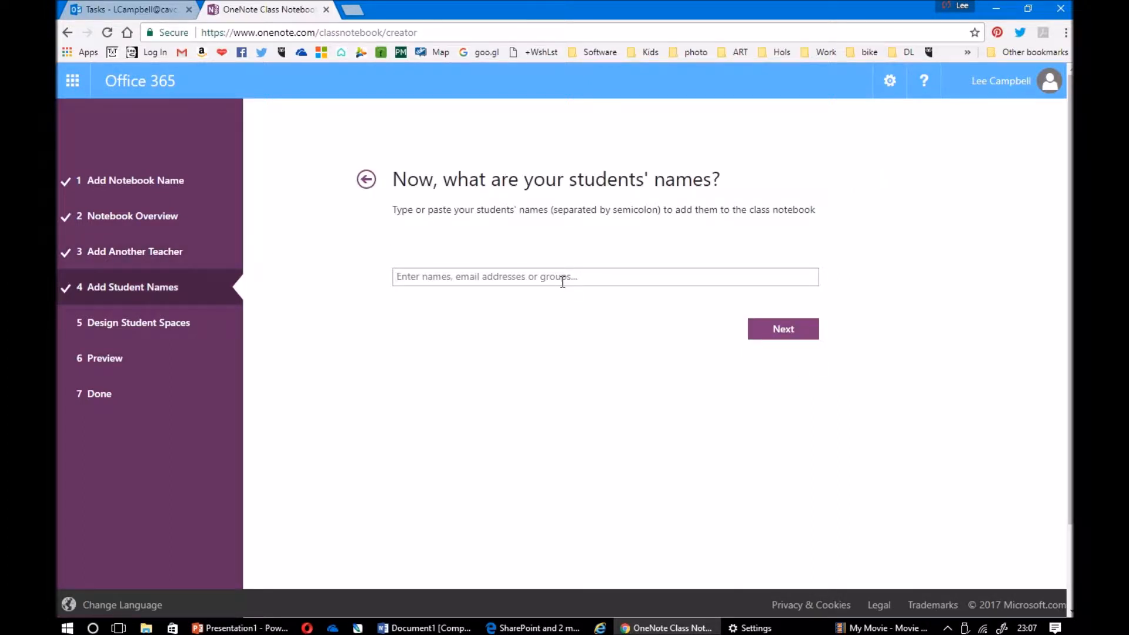
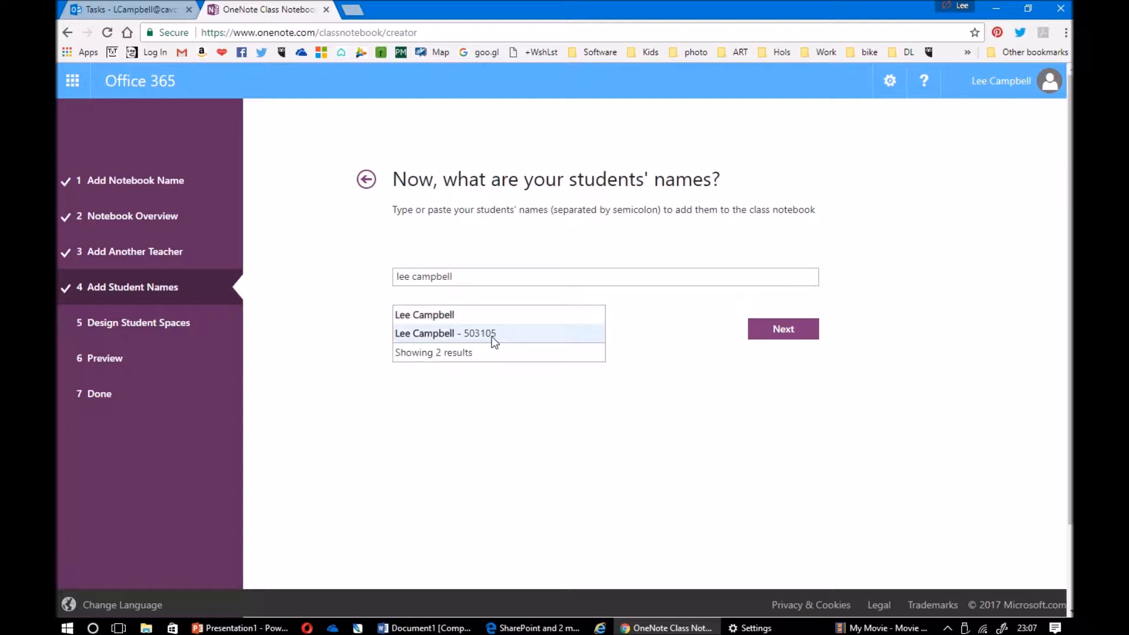
{"action": "left_click", "coordinate": [492, 338]}
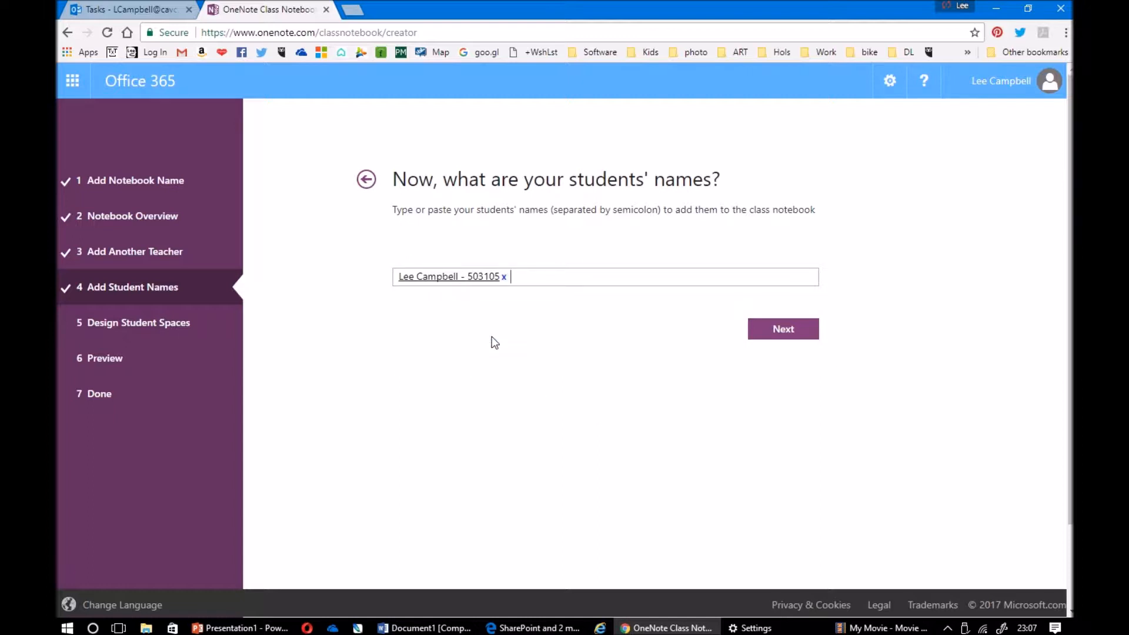
{"action": "left_click", "coordinate": [792, 339]}
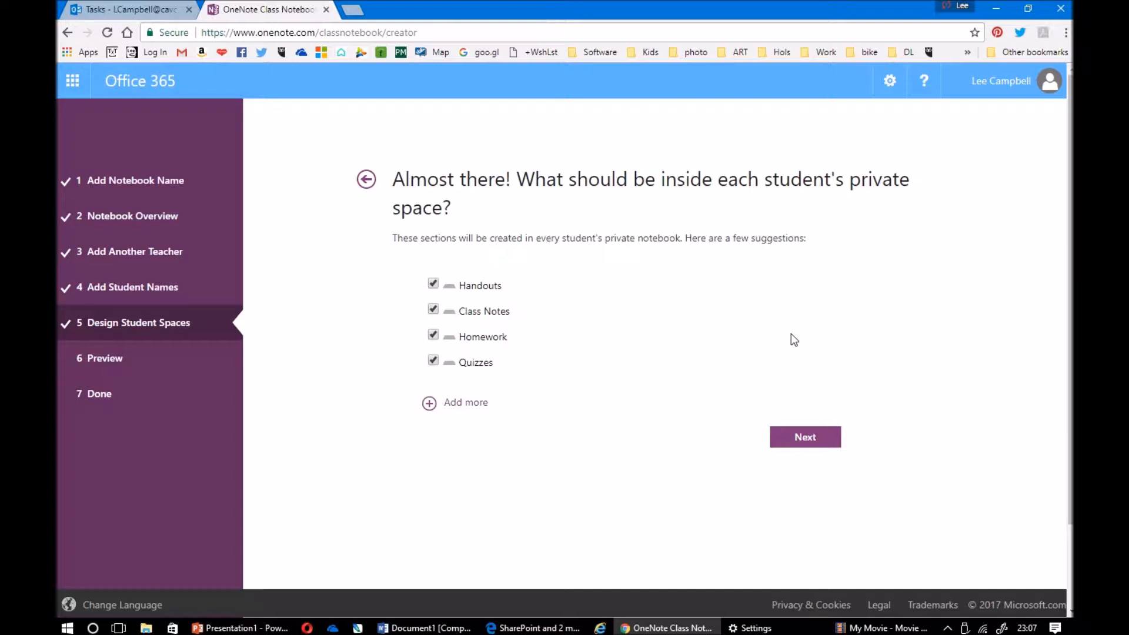
{"action": "left_click", "coordinate": [811, 439]}
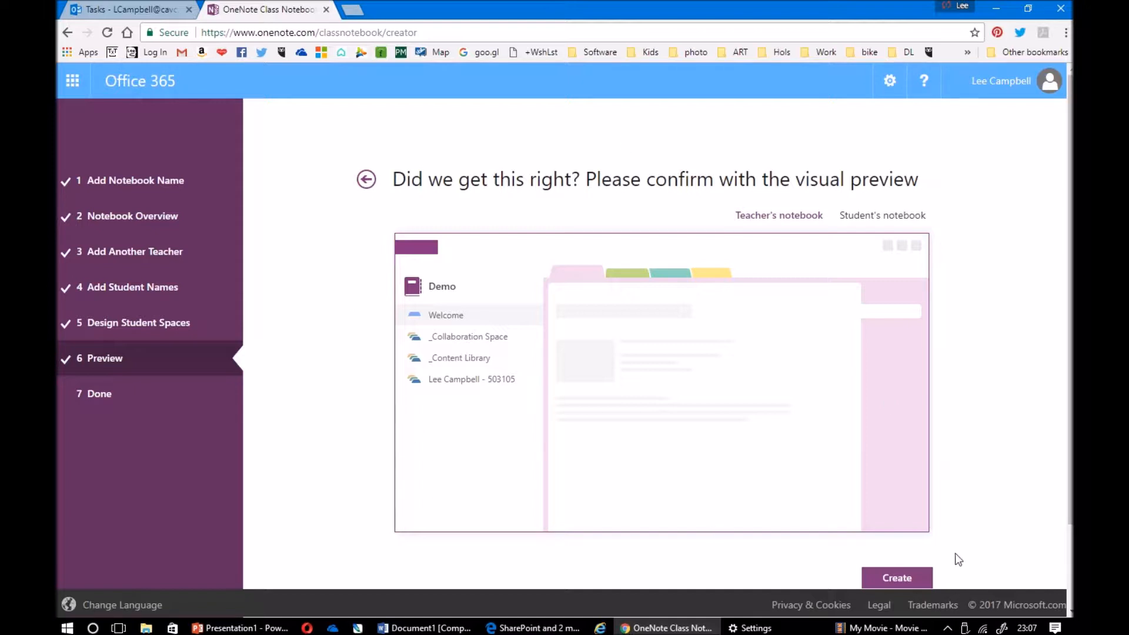
{"action": "left_click", "coordinate": [915, 579]}
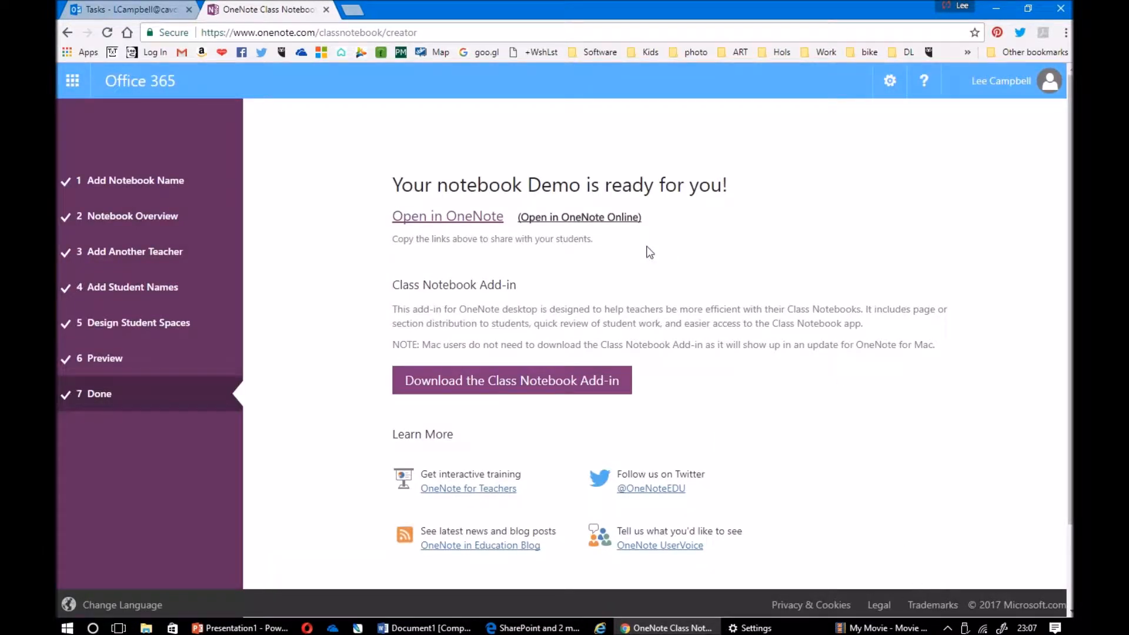
{"action": "left_click", "coordinate": [625, 222]}
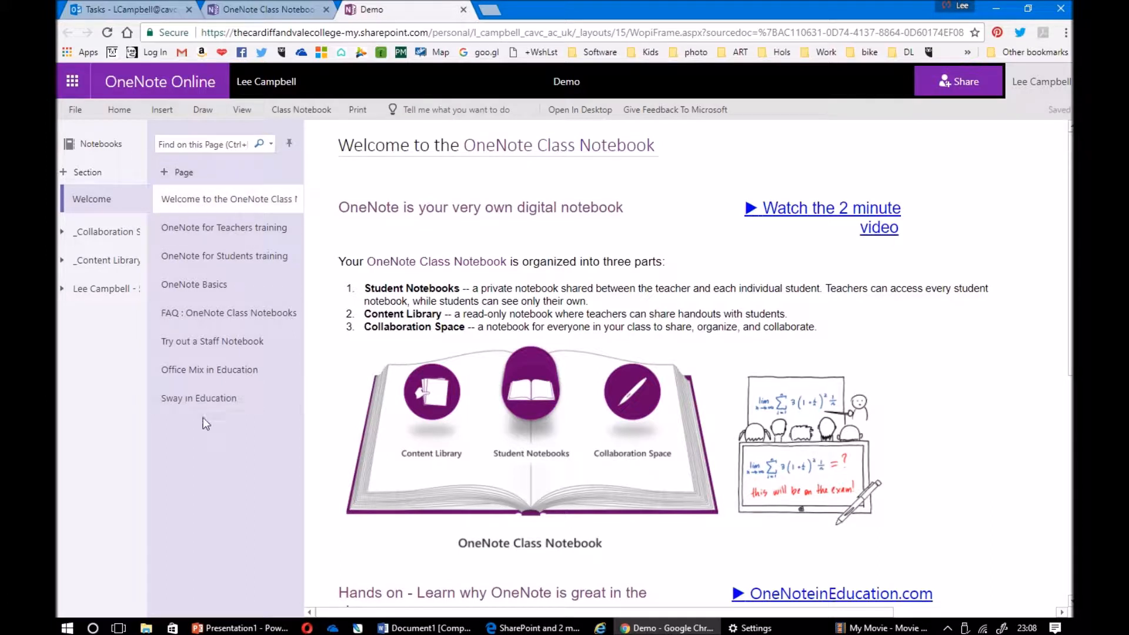
Browse the Collaboration Space, Content Library and student section groups, ending in Homework
{"action": "left_click", "coordinate": [119, 232]}
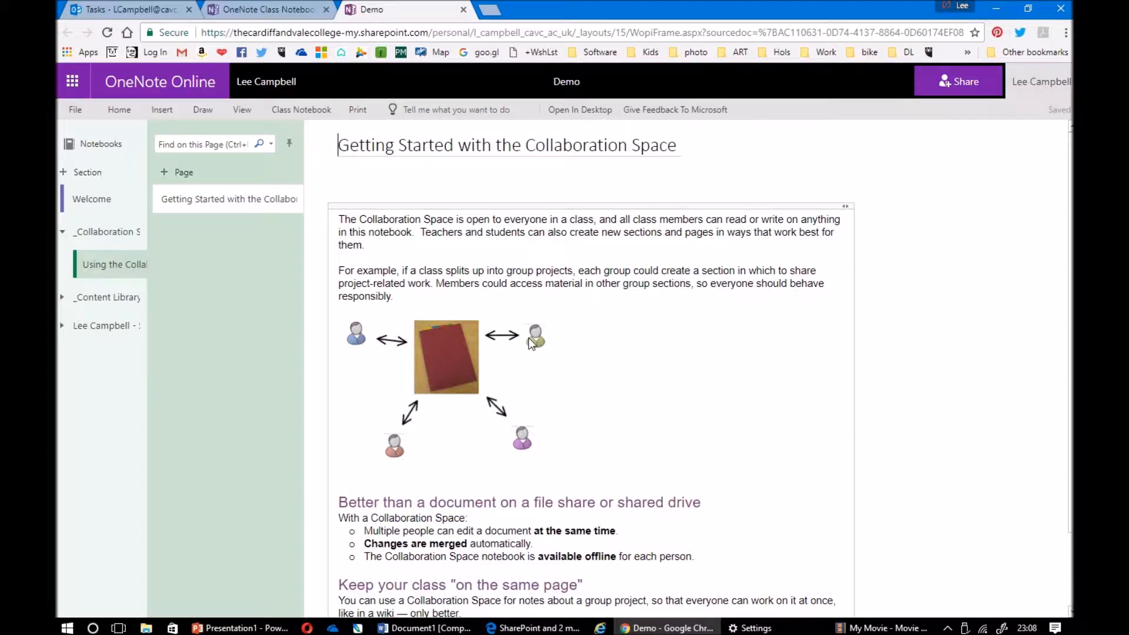
{"action": "left_click", "coordinate": [123, 303]}
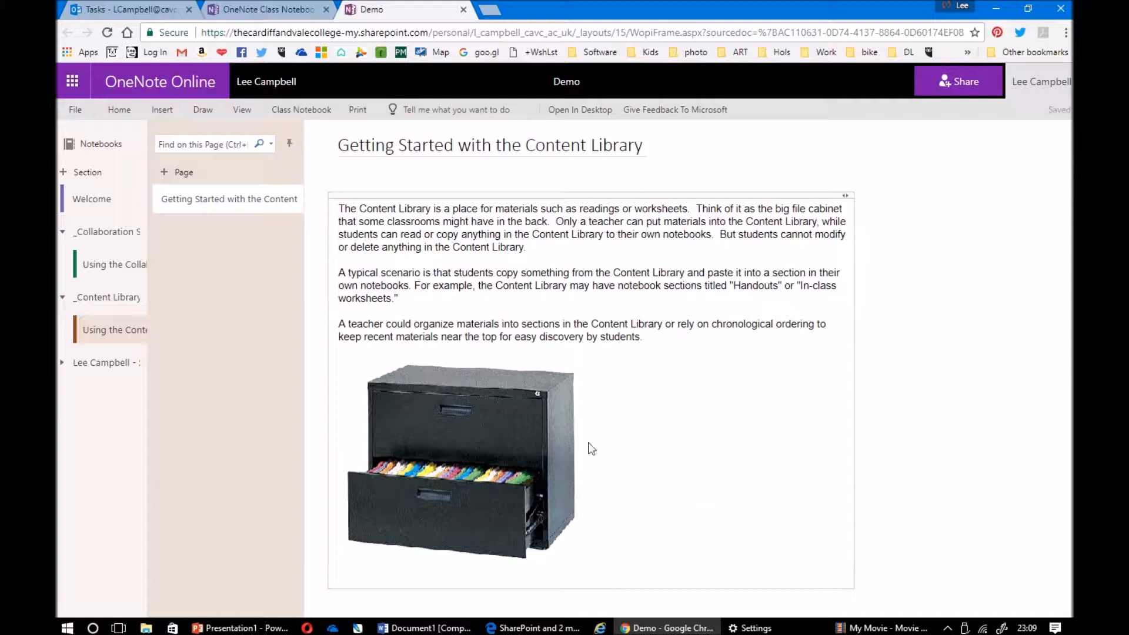
{"action": "left_click", "coordinate": [108, 365]}
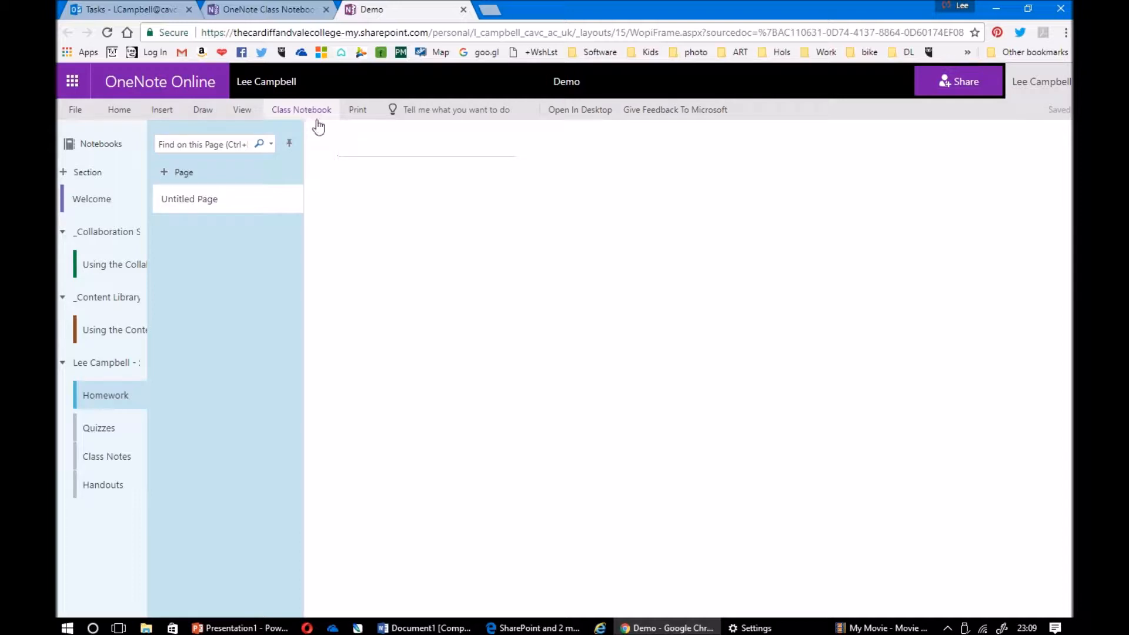
Enable Demo's Teacher-Only section group in Manage Notebooks, then reopen Demo in OneNote Online
{"action": "left_click", "coordinate": [317, 118]}
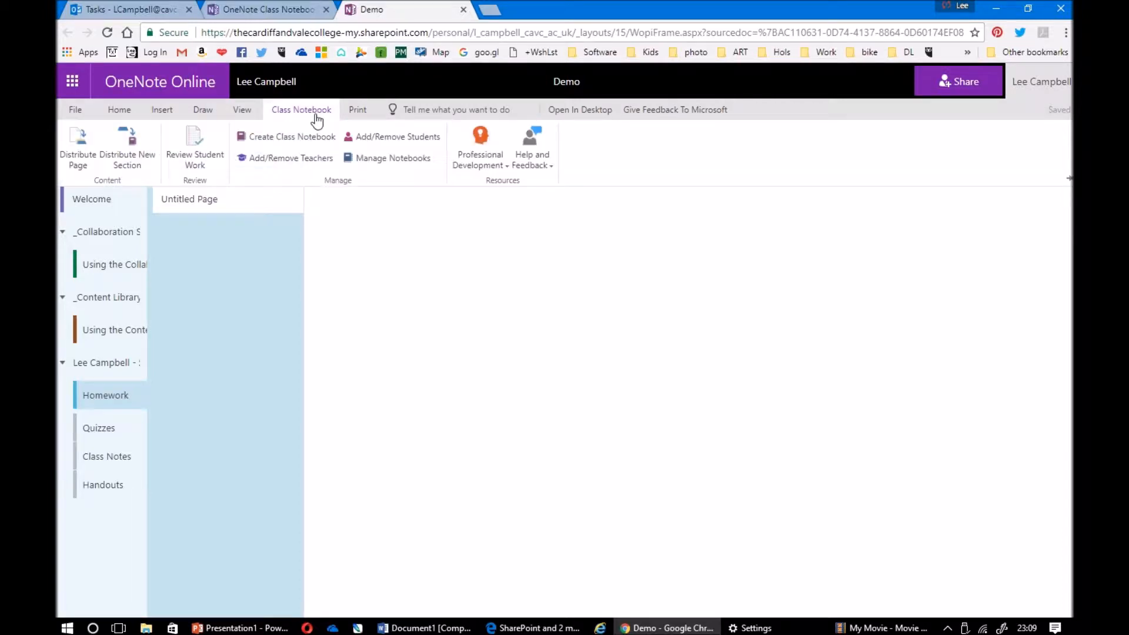
{"action": "left_click", "coordinate": [381, 164]}
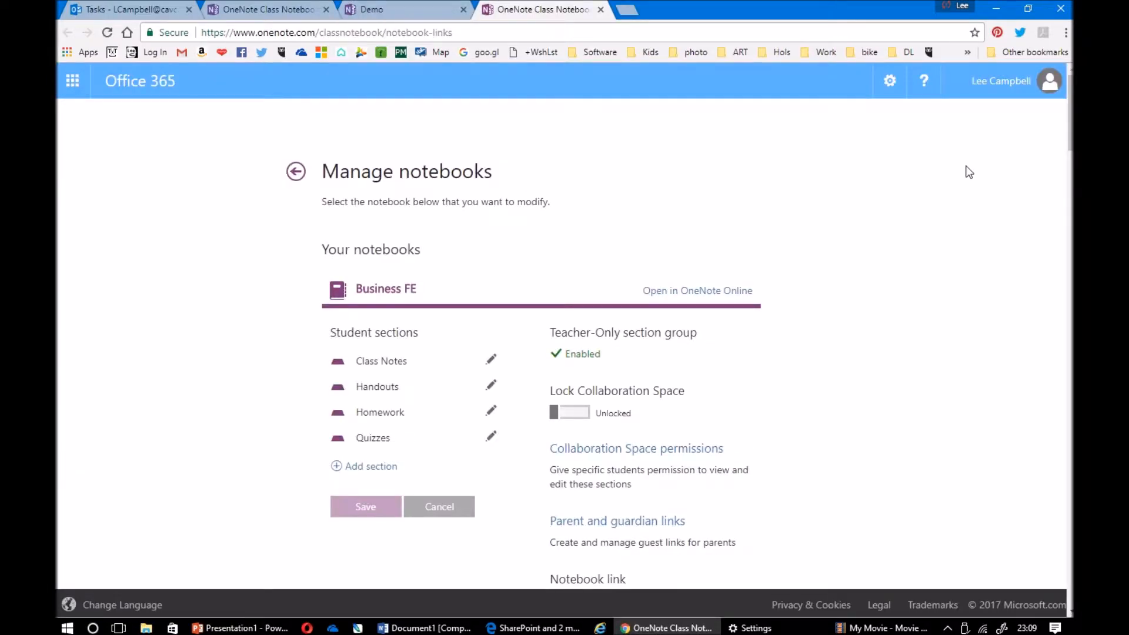
{"action": "scroll", "coordinate": [968, 172], "scroll_direction": "down", "scroll_amount": 7}
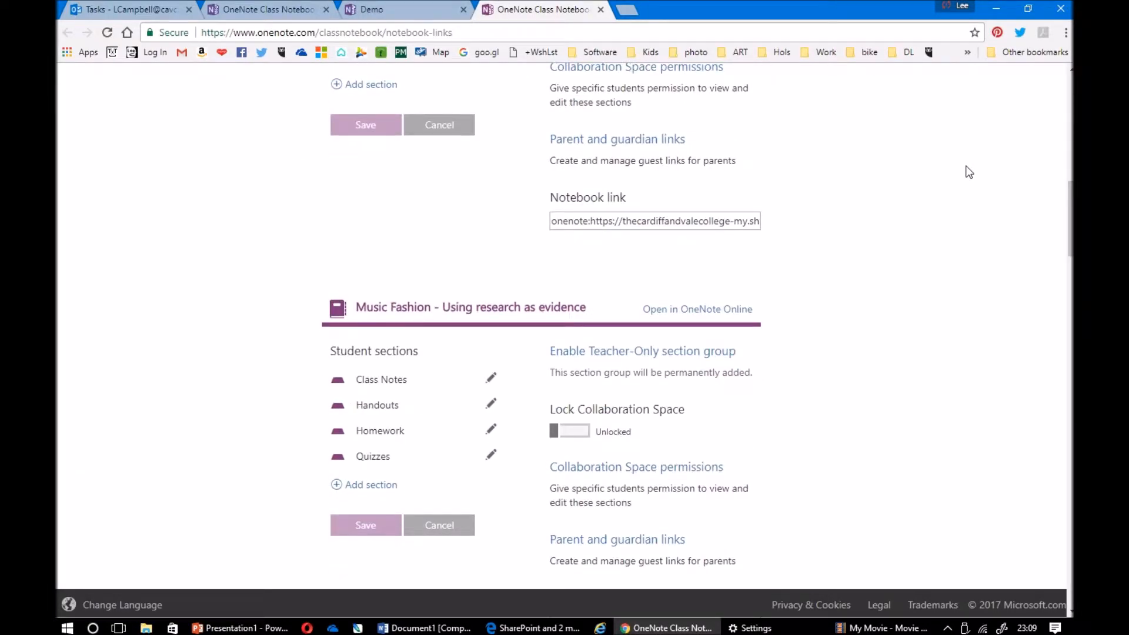
{"action": "scroll", "coordinate": [968, 171], "scroll_direction": "up", "scroll_amount": 4}
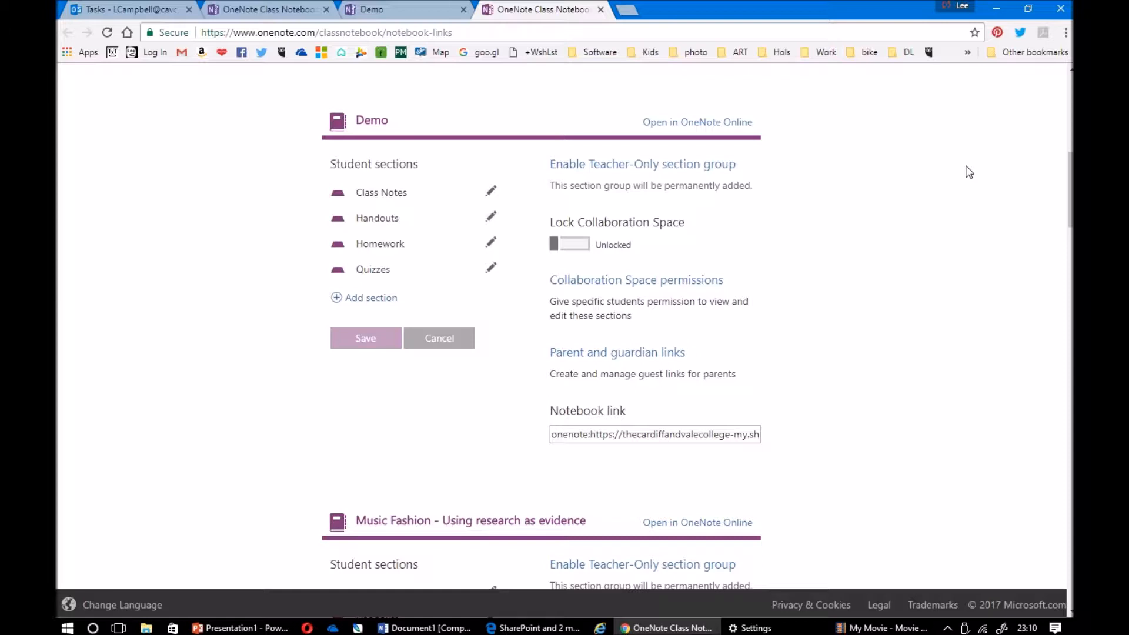
{"action": "left_click", "coordinate": [712, 167]}
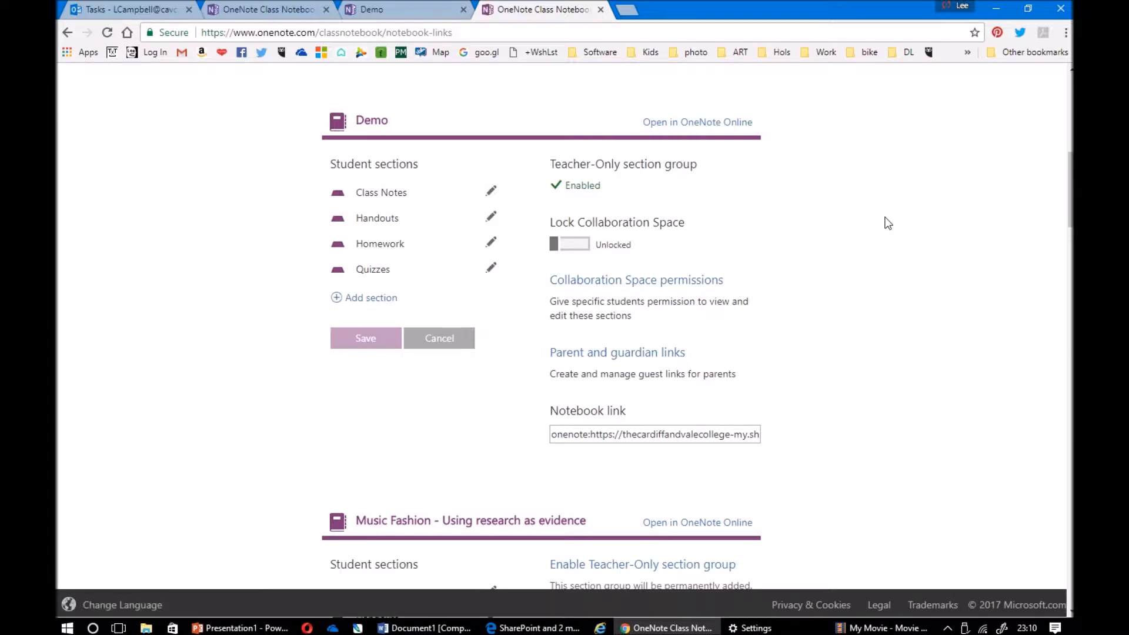
{"action": "left_click_drag", "start_coordinate": [542, 172], "coordinate": [552, 186]}
{"action": "left_click", "coordinate": [612, 193]}
{"action": "left_click", "coordinate": [724, 127]}
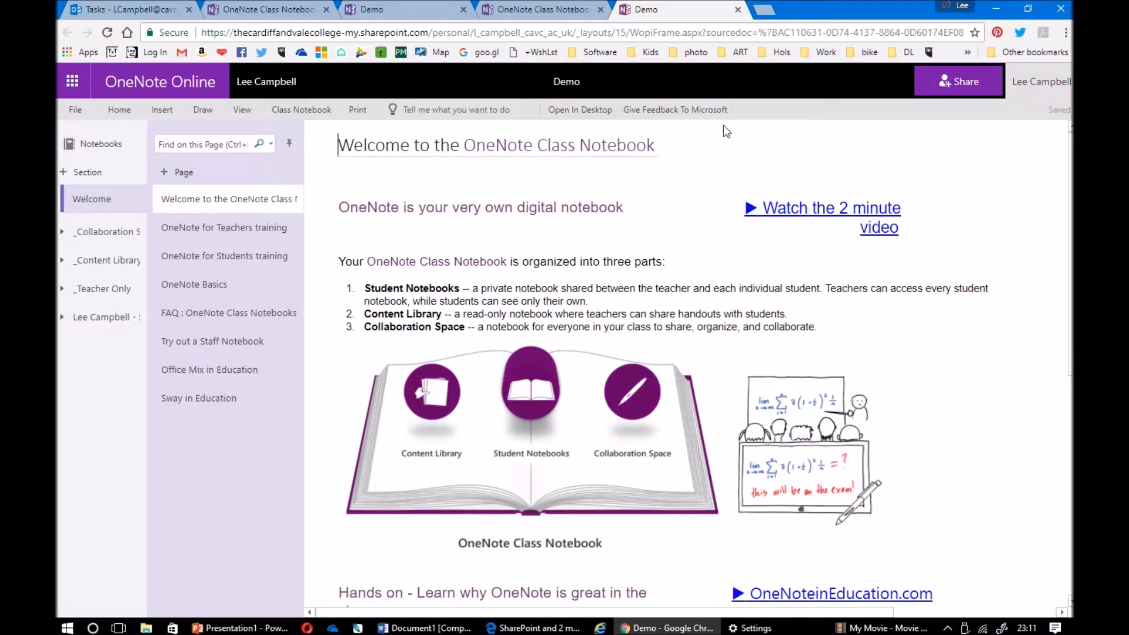
Add a page titled 'Quiz 1' to the _Teacher Only section group
{"action": "left_click", "coordinate": [127, 294]}
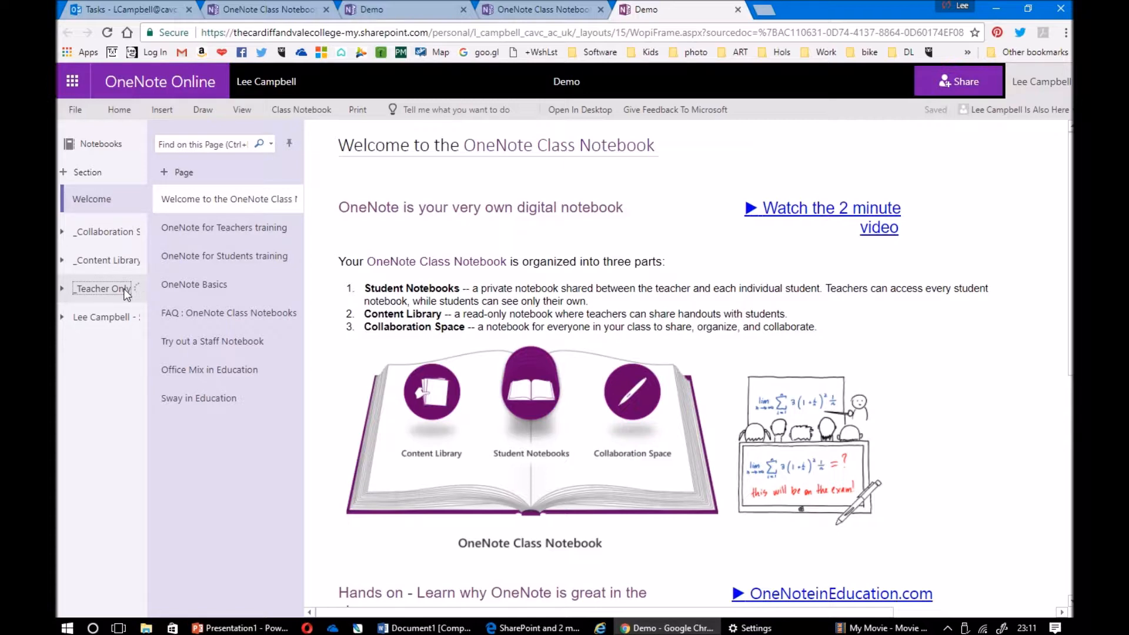
{"action": "left_click", "coordinate": [167, 174]}
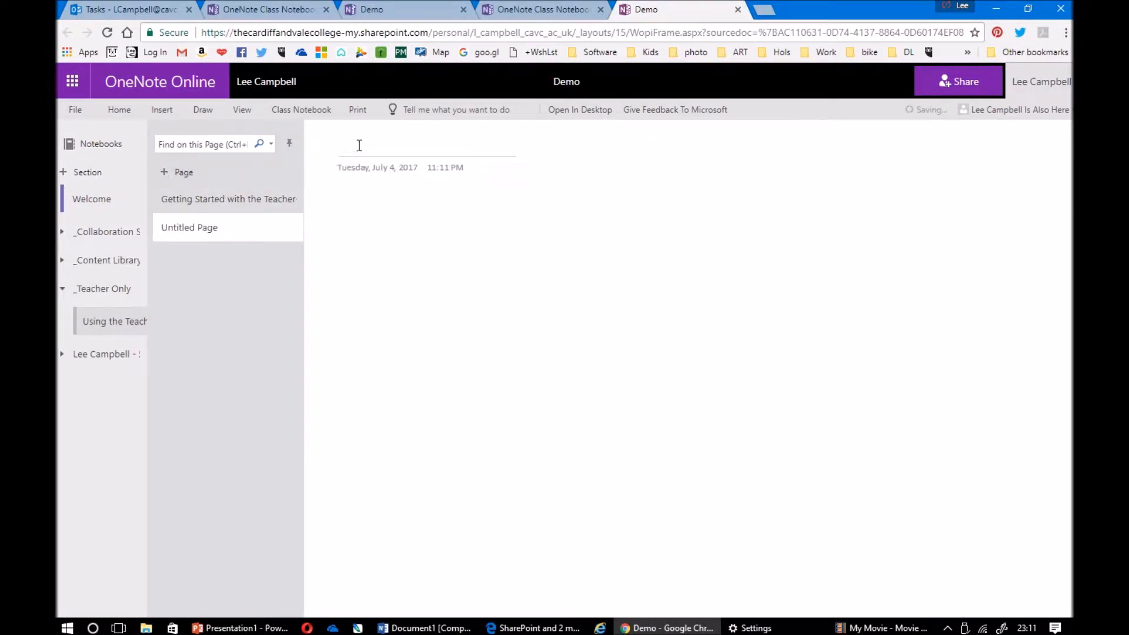
{"action": "type", "text": "Quiz 1"}
{"action": "key", "text": "Return"}
From the Insert ribbon's Forms for OneNote pane, start a new quiz in Microsoft Forms
{"action": "left_click", "coordinate": [162, 110]}
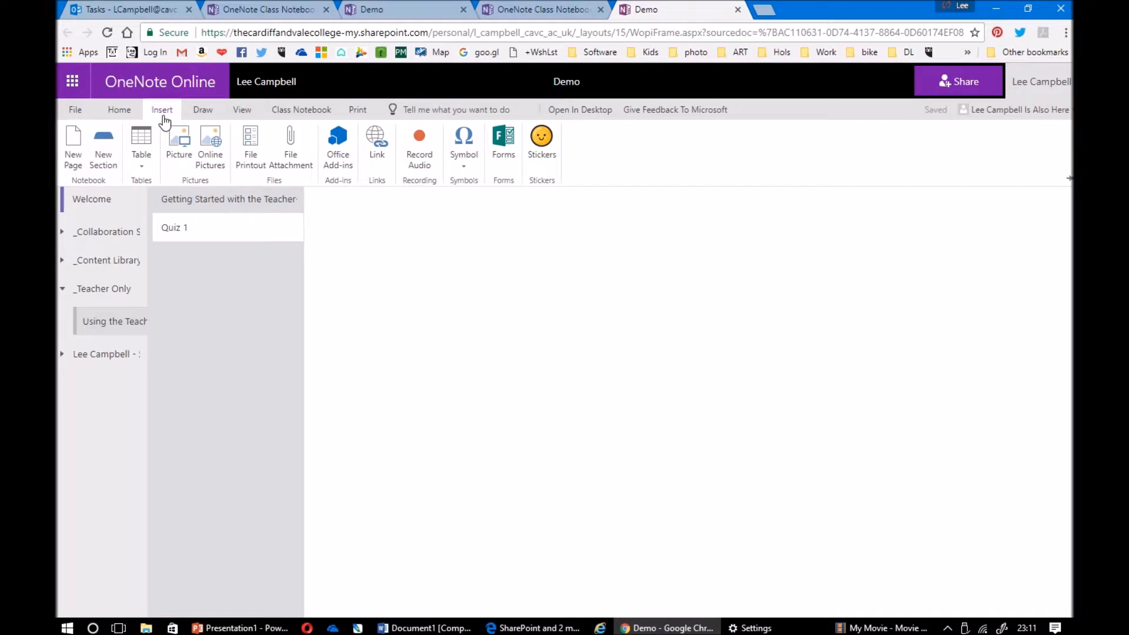
{"action": "left_click", "coordinate": [501, 163]}
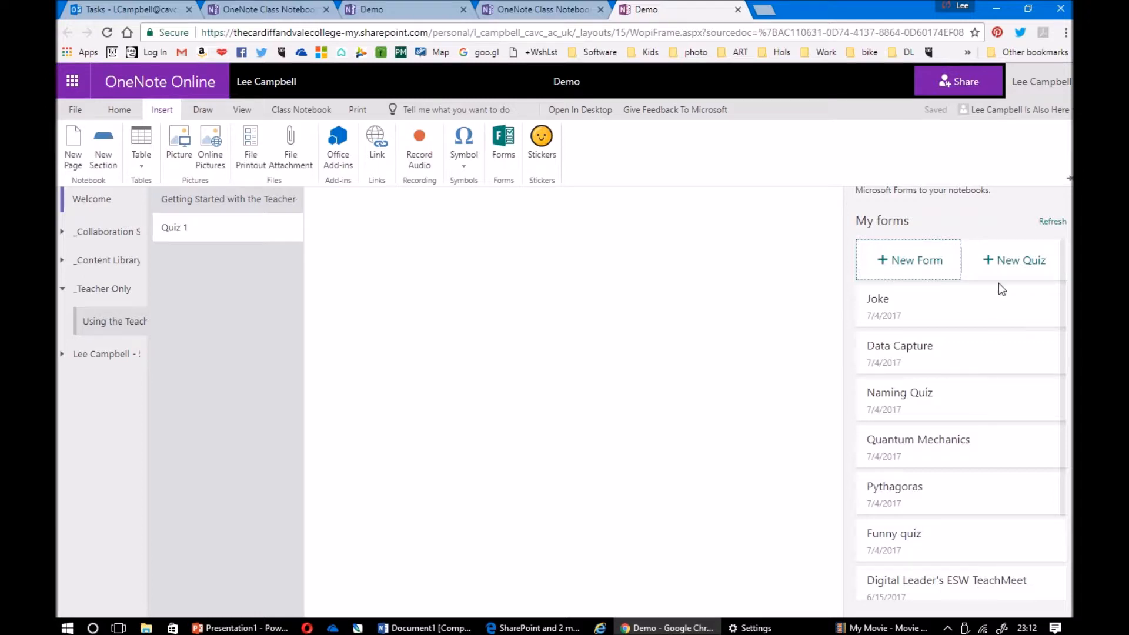
{"action": "left_click", "coordinate": [1007, 262]}
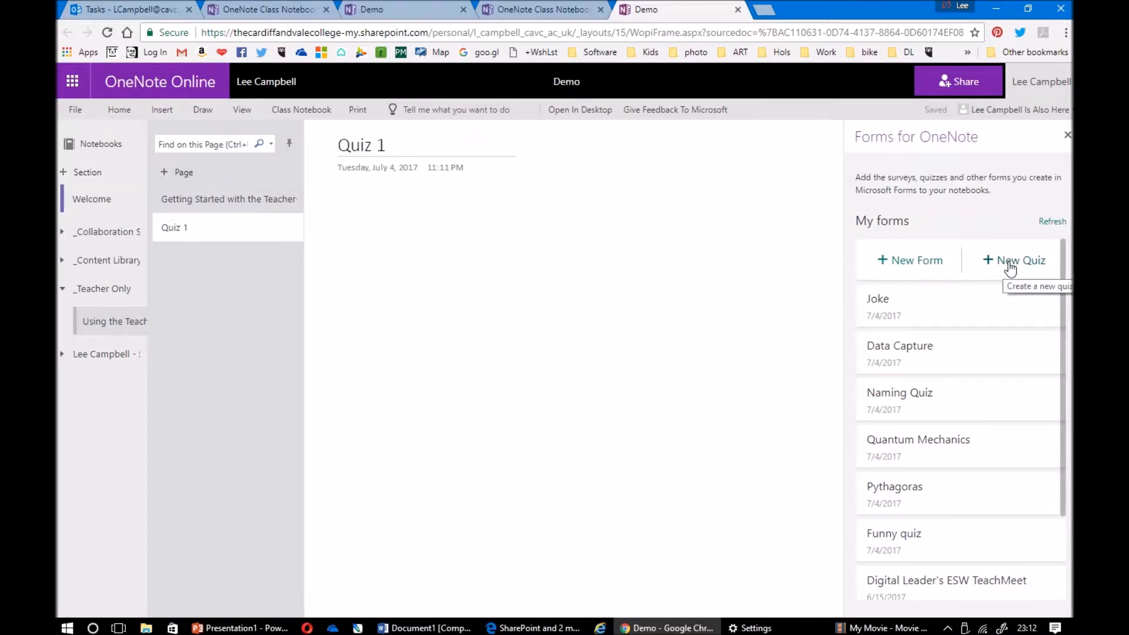
{"action": "left_click", "coordinate": [1008, 262]}
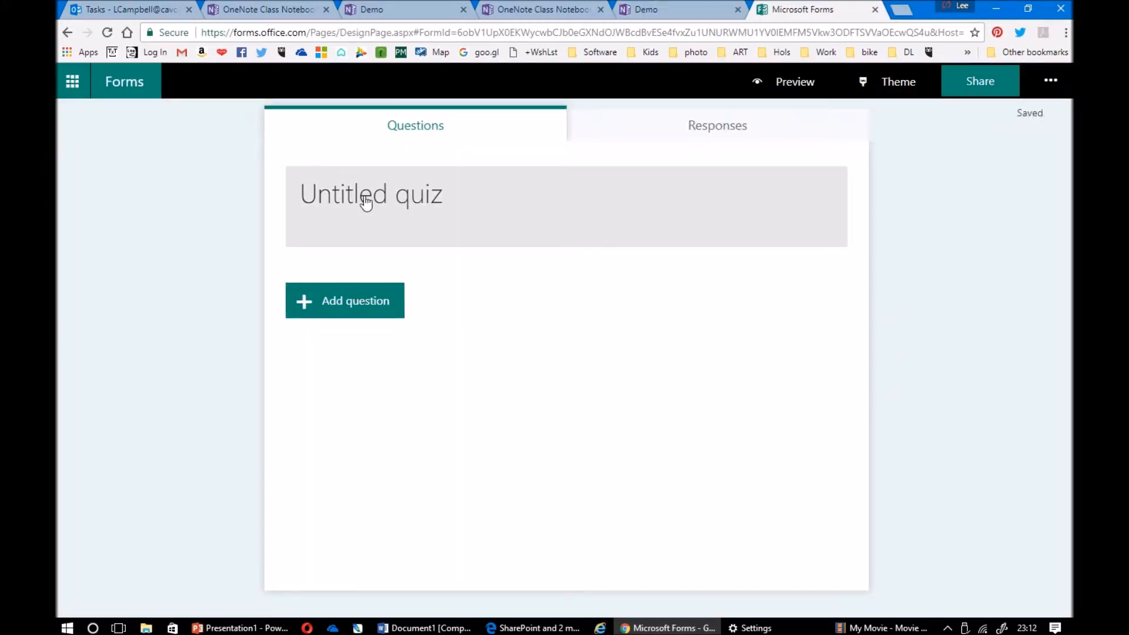
Title the quiz 'Funny Joke' and enter the description 'A joke.'
{"action": "left_click", "coordinate": [365, 198]}
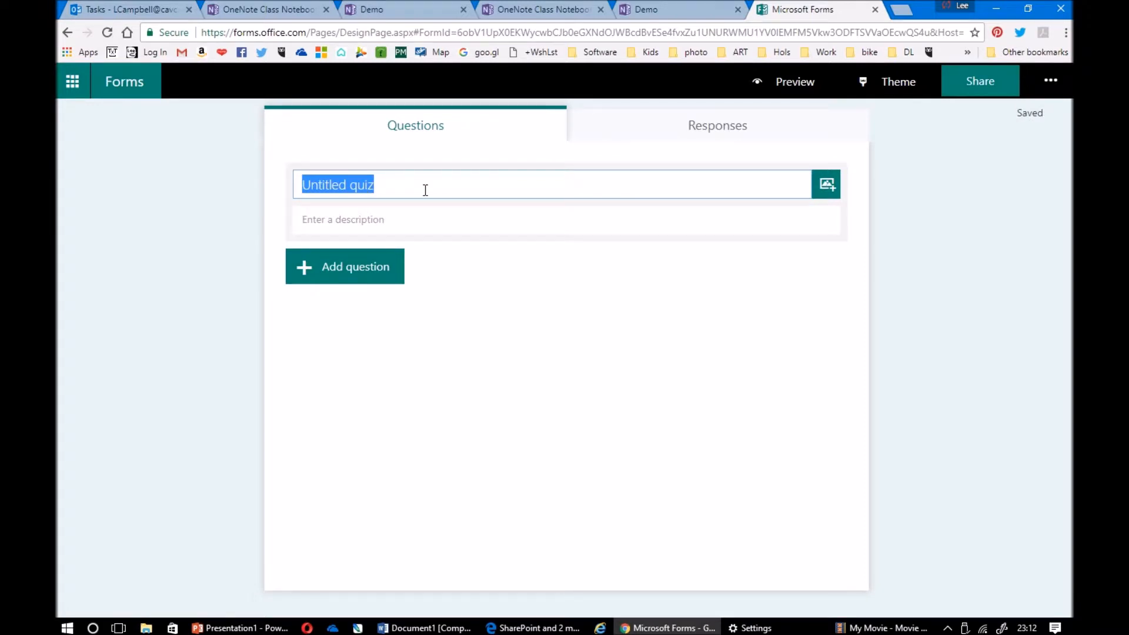
{"action": "type", "text": "Funny Joke"}
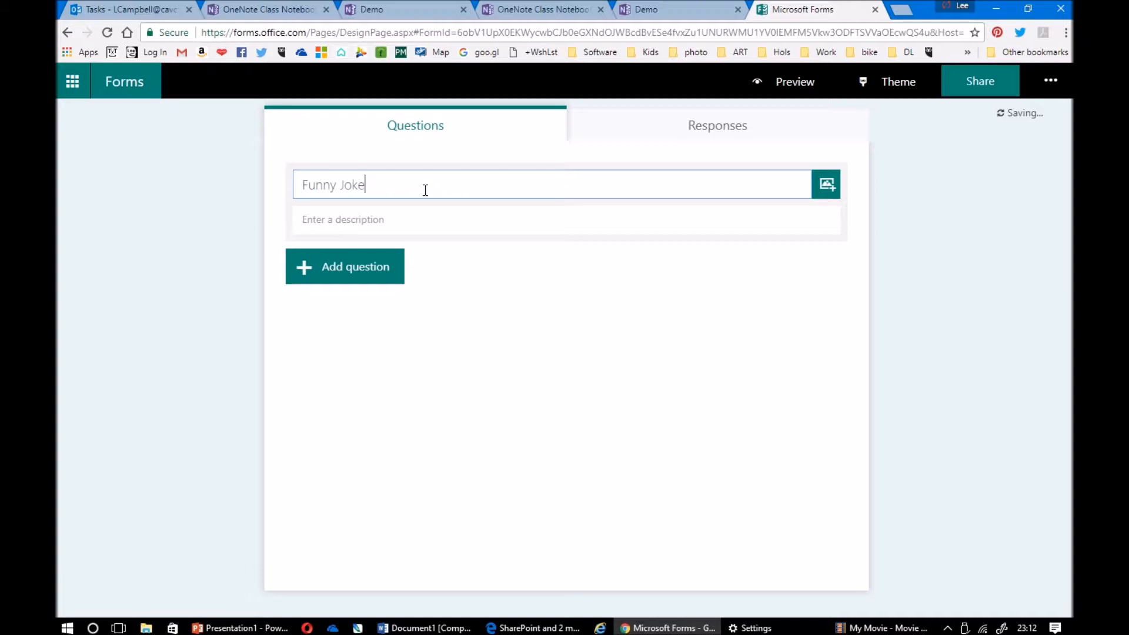
{"action": "left_click", "coordinate": [437, 218]}
{"action": "type", "text": "A"}
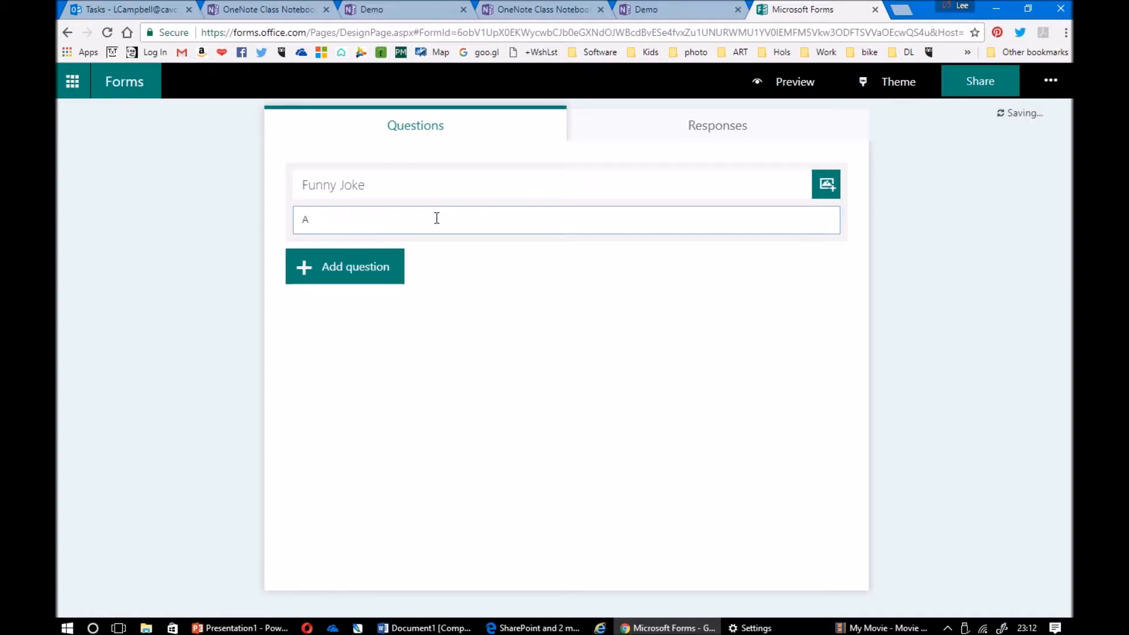
{"action": "type", "text": " joke."}
Add a choice question reading 'Why did the turkey cross the road?'
{"action": "left_click", "coordinate": [335, 272]}
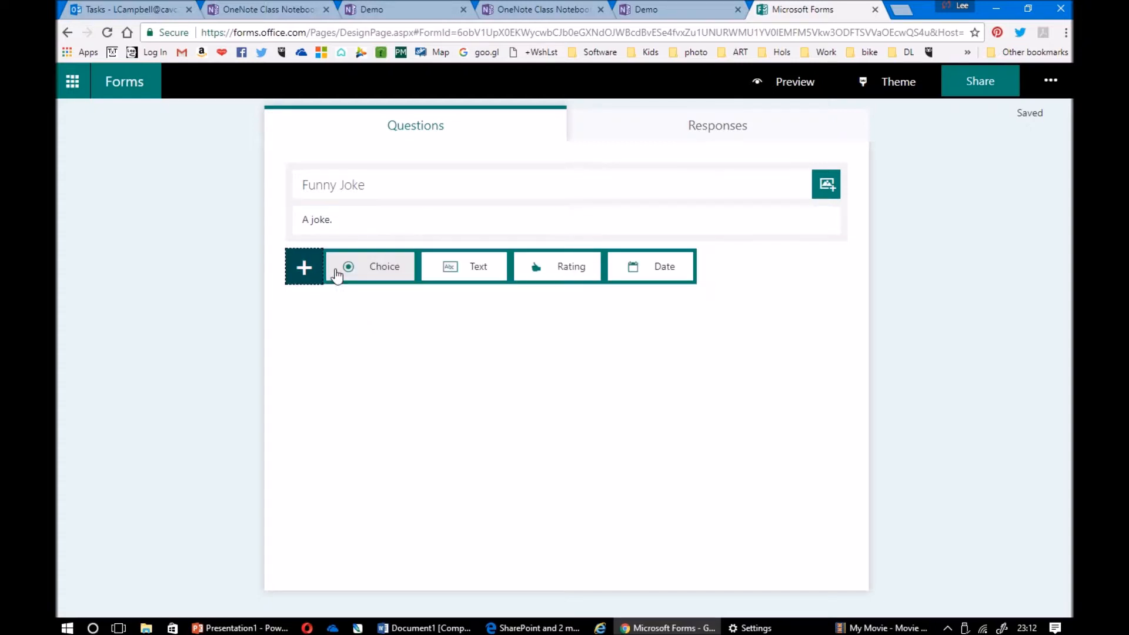
{"action": "left_click", "coordinate": [388, 278]}
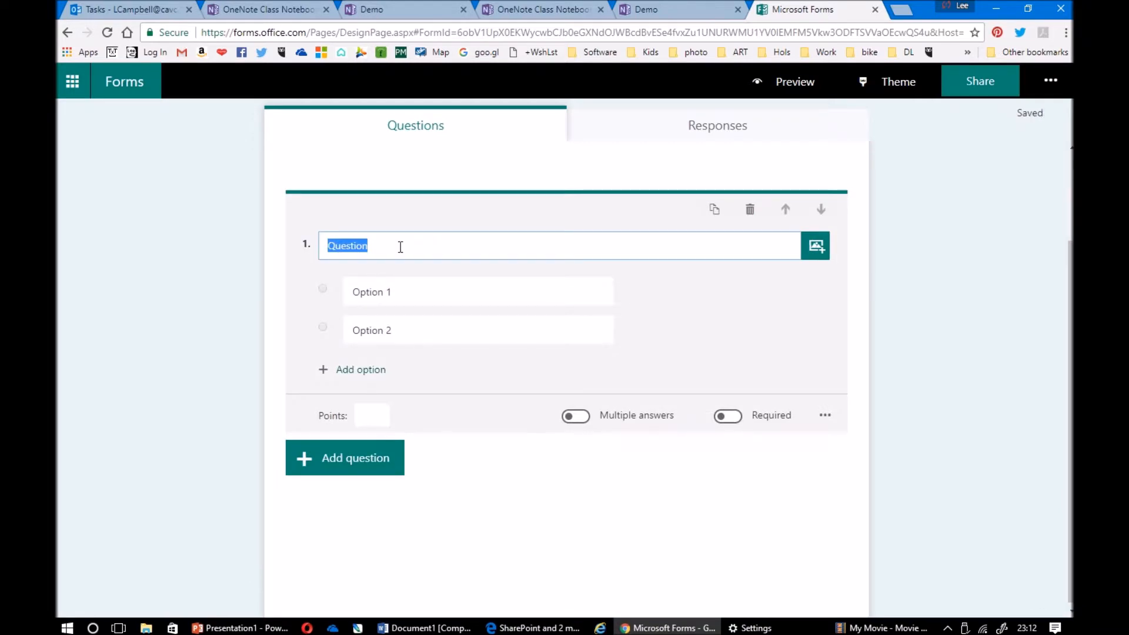
{"action": "left_click", "coordinate": [389, 248]}
{"action": "key", "text": "ctrl+a"}
{"action": "type", "text": "Why did the turkey crods"}
{"action": "key", "text": "BackSpace"}
{"action": "key", "text": "BackSpace"}
{"action": "type", "text": "ss the road?"}
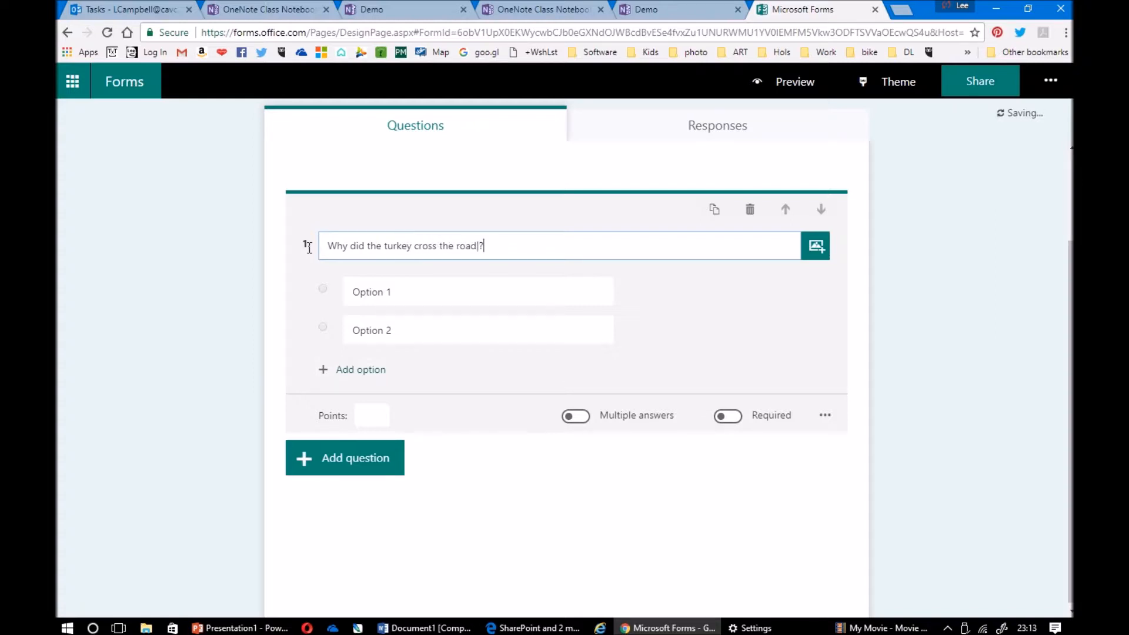
{"action": "key", "text": "BackSpace"}
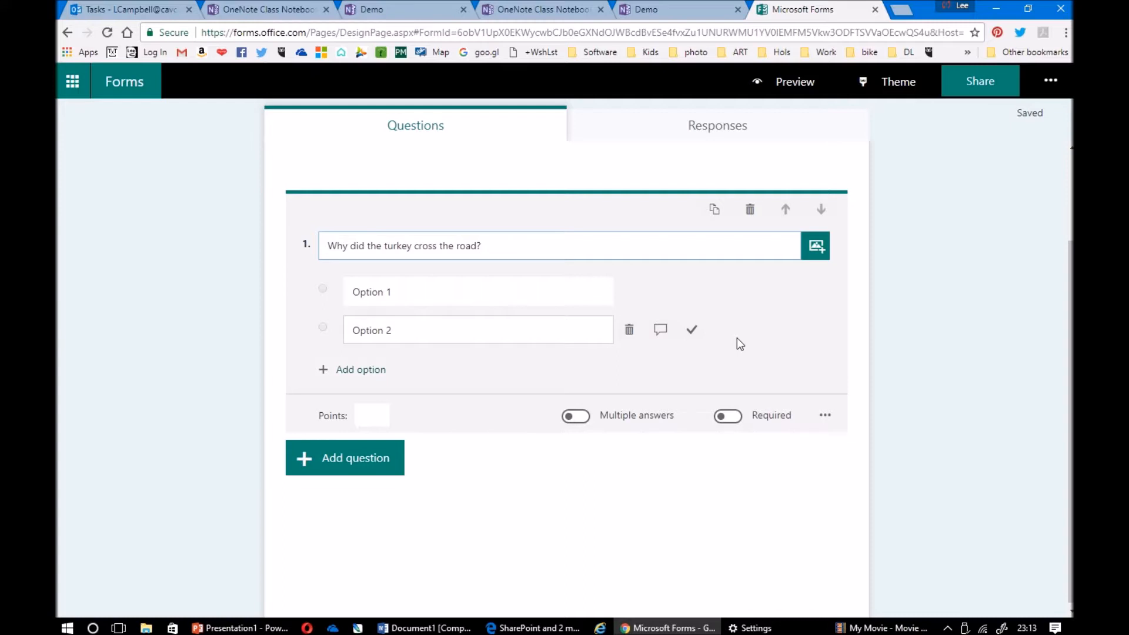
Fill in the answers 'To get to the other side.' and 'Because it wasn't a chicken.'
{"action": "left_click", "coordinate": [471, 292]}
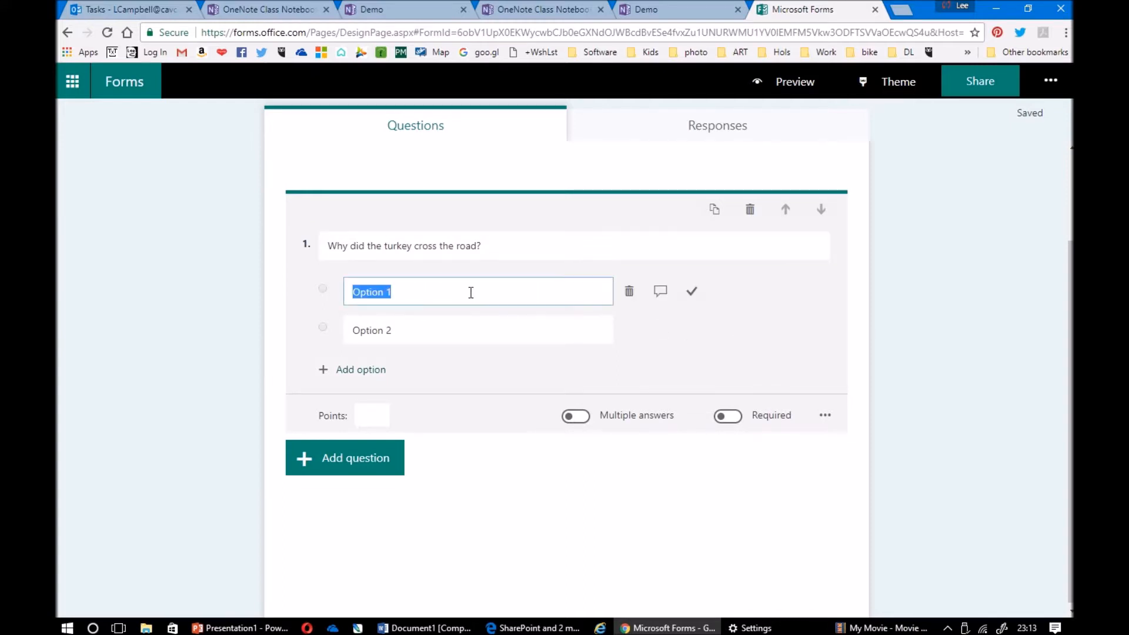
{"action": "type", "text": "To get to the other side."}
{"action": "left_click", "coordinate": [464, 323]}
{"action": "type", "text": "Because it wasn'"}
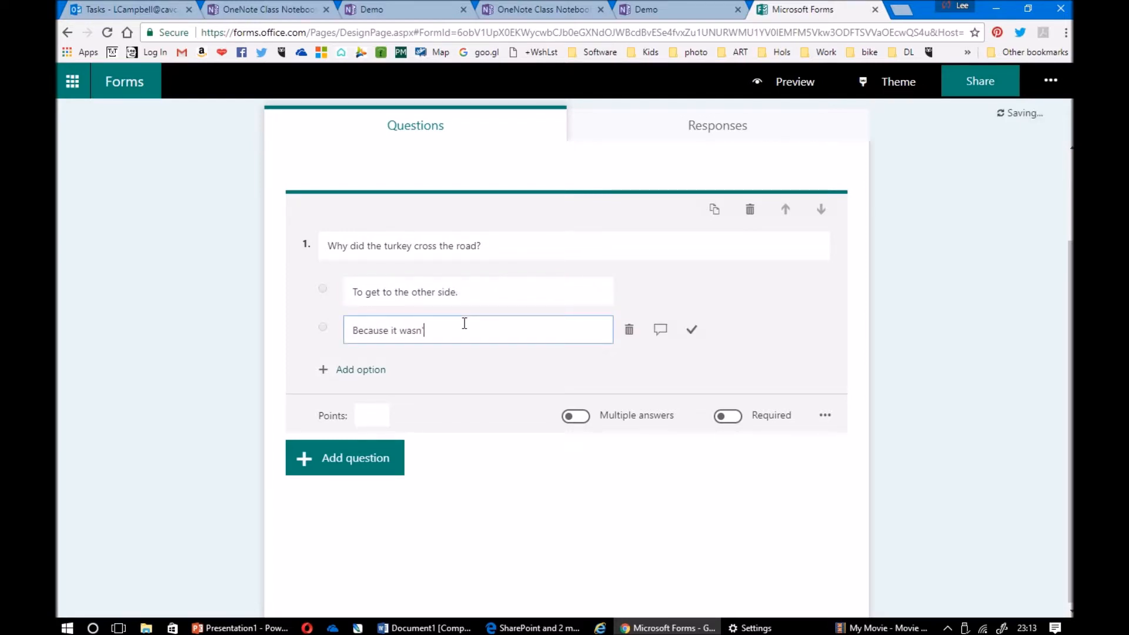
{"action": "type", "text": "t a chicken."}
Mark 'Because it wasn't a chicken.' as correct and make the question worth 1 point
{"action": "left_click", "coordinate": [692, 330]}
{"action": "left_click", "coordinate": [379, 414]}
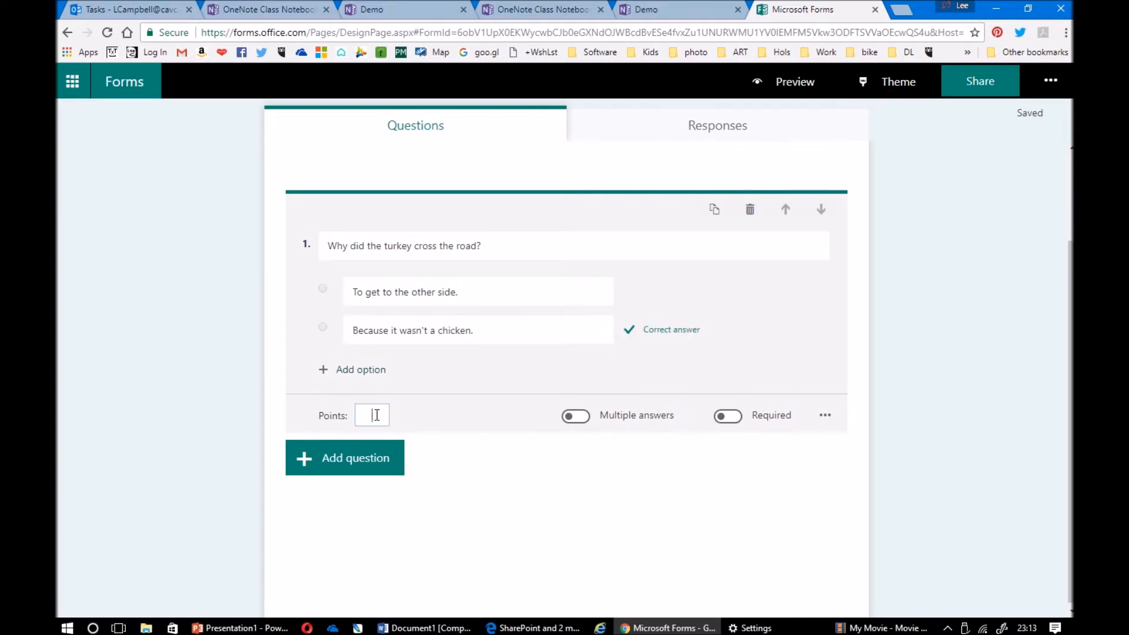
{"action": "type", "text": "1"}
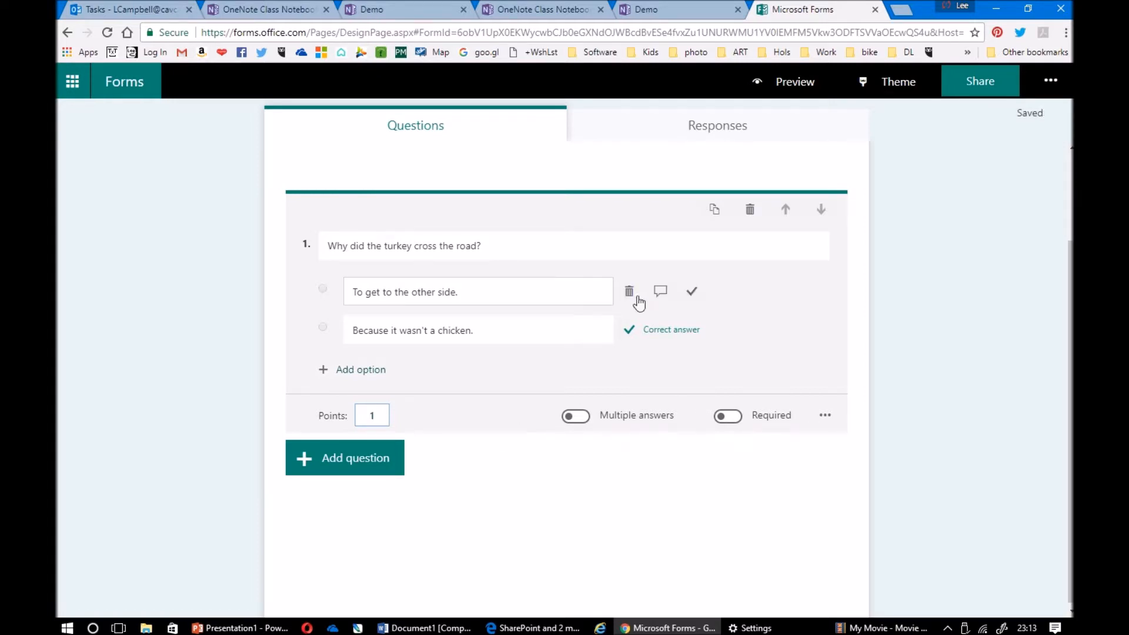
Add answer feedback 'Wrong punchline!' and 'Funny, ha ha!' to the two options
{"action": "left_click", "coordinate": [661, 292]}
{"action": "type", "text": "Wron"}
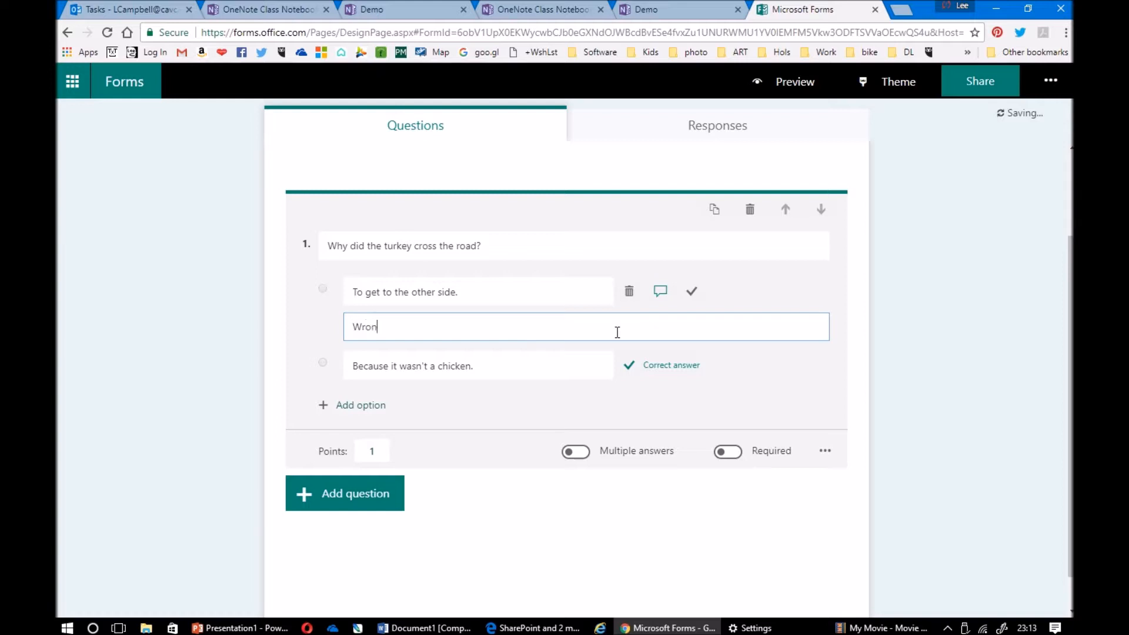
{"action": "type", "text": "g punchline!"}
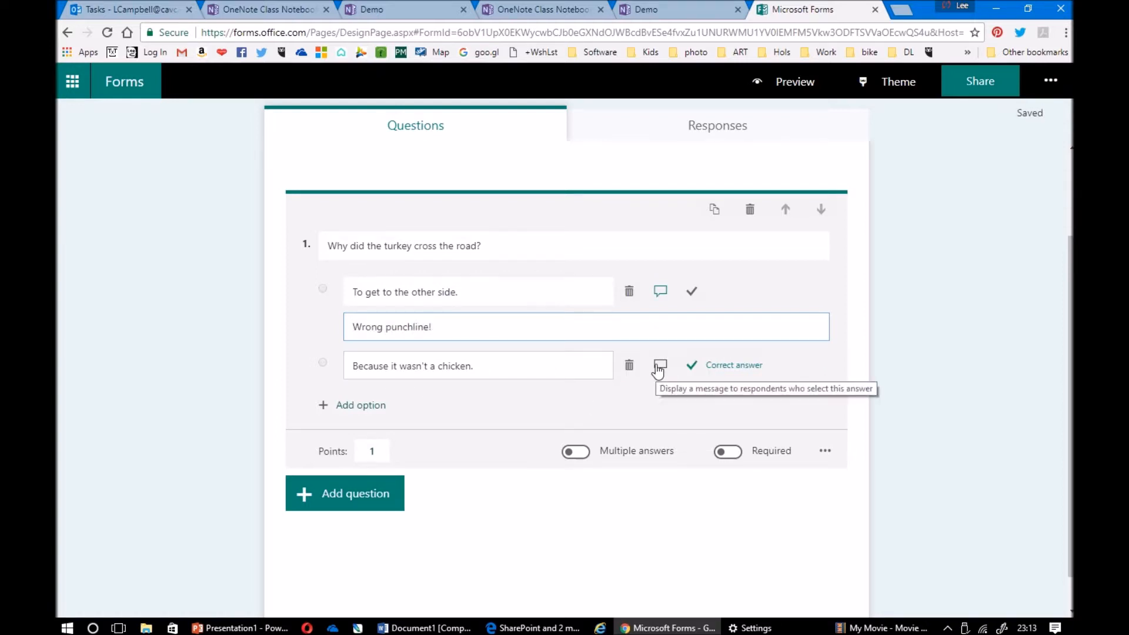
{"action": "left_click", "coordinate": [660, 365]}
{"action": "type", "text": "Funny ha ha!"}
{"action": "left_click", "coordinate": [380, 400]}
{"action": "type", "text": ","}
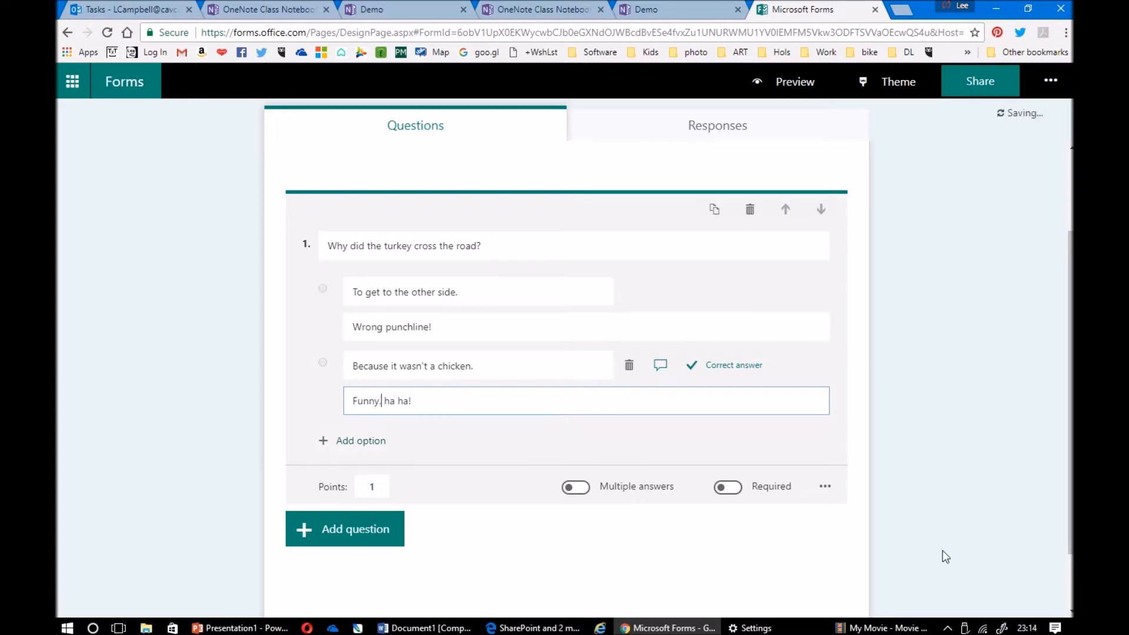
{"action": "left_click", "coordinate": [920, 361]}
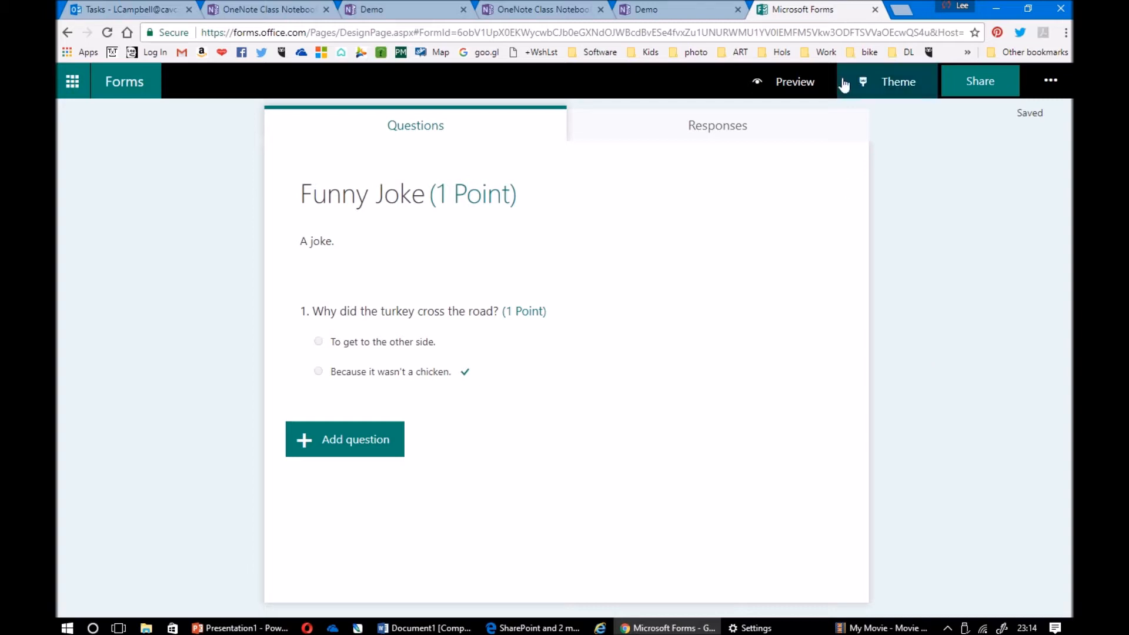
Leave Forms, insert the Funny Joke quiz onto Quiz 1 from the Forms pane, then dismiss the pane
{"action": "left_click", "coordinate": [874, 10]}
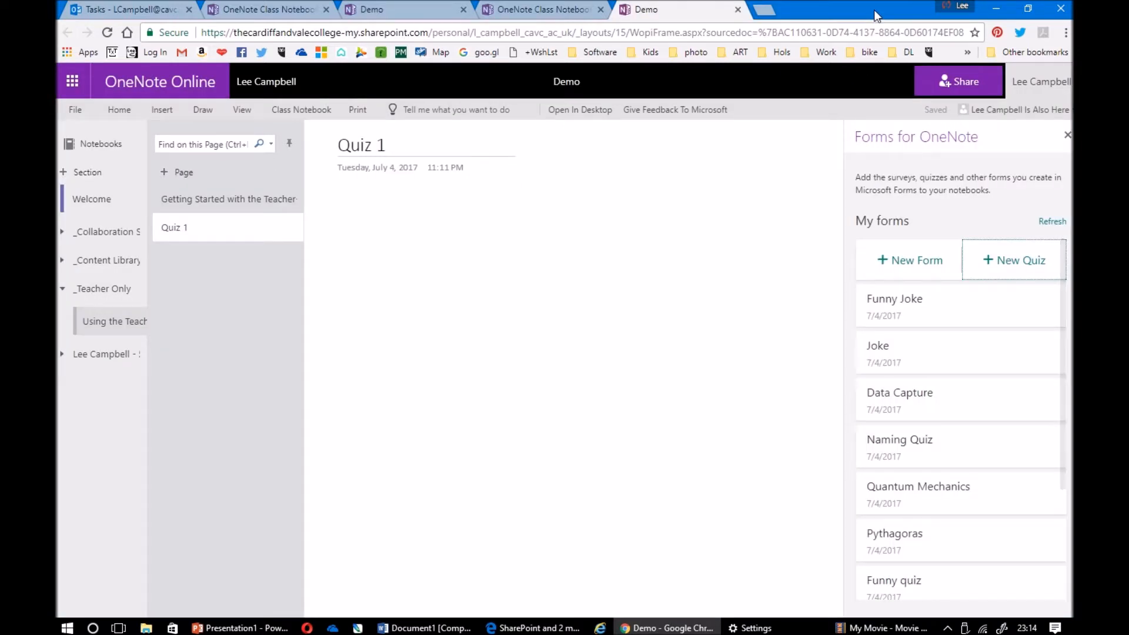
{"action": "mouse_move", "coordinate": [931, 316]}
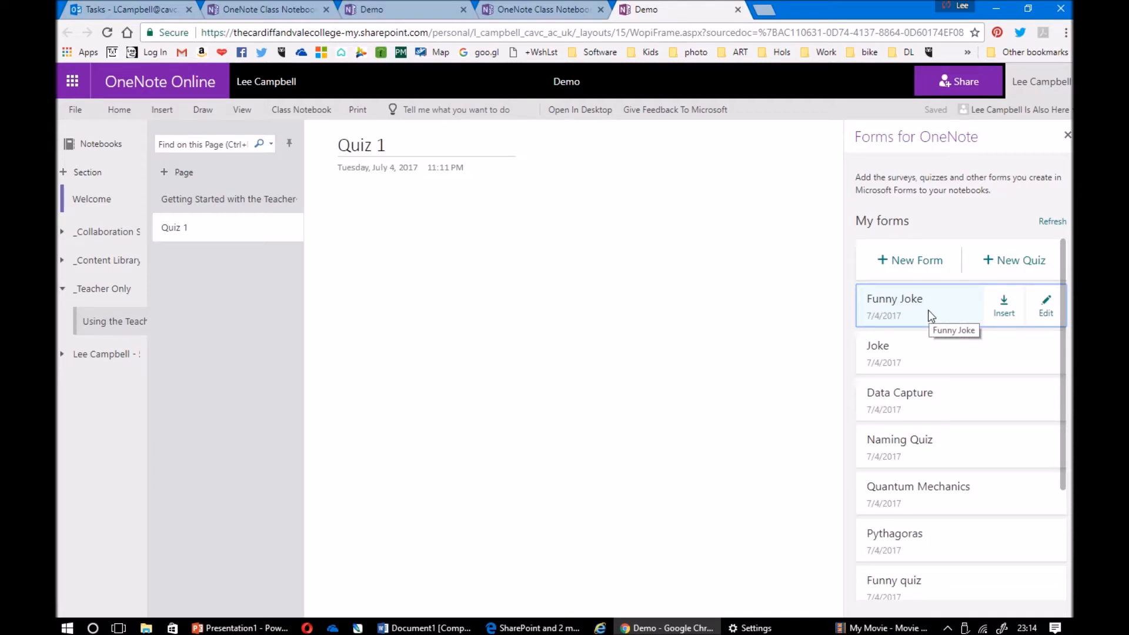
{"action": "left_click", "coordinate": [1005, 304]}
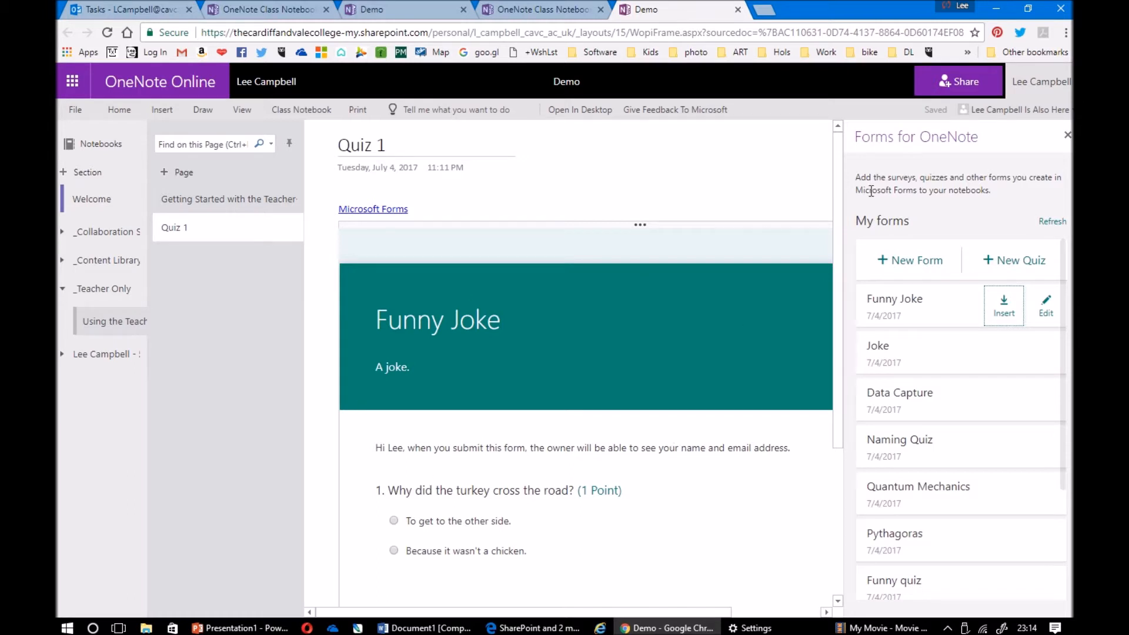
{"action": "left_click", "coordinate": [1066, 136]}
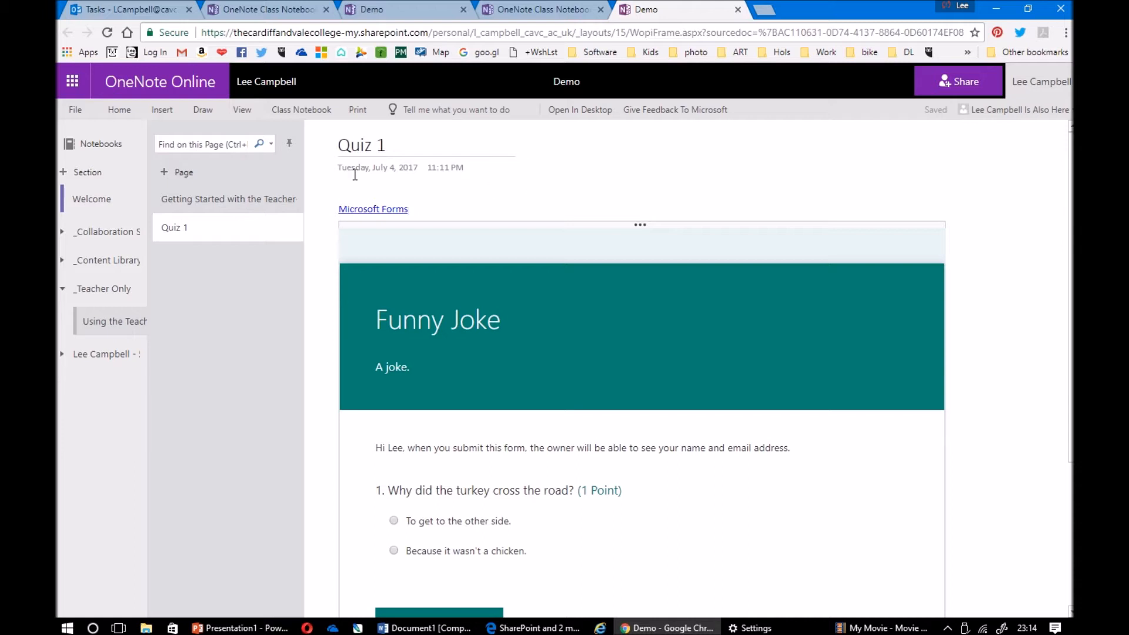
Distribute the Quiz 1 page from the Class Notebook tab, choosing Quizzes as the destination section
{"action": "left_click", "coordinate": [315, 117]}
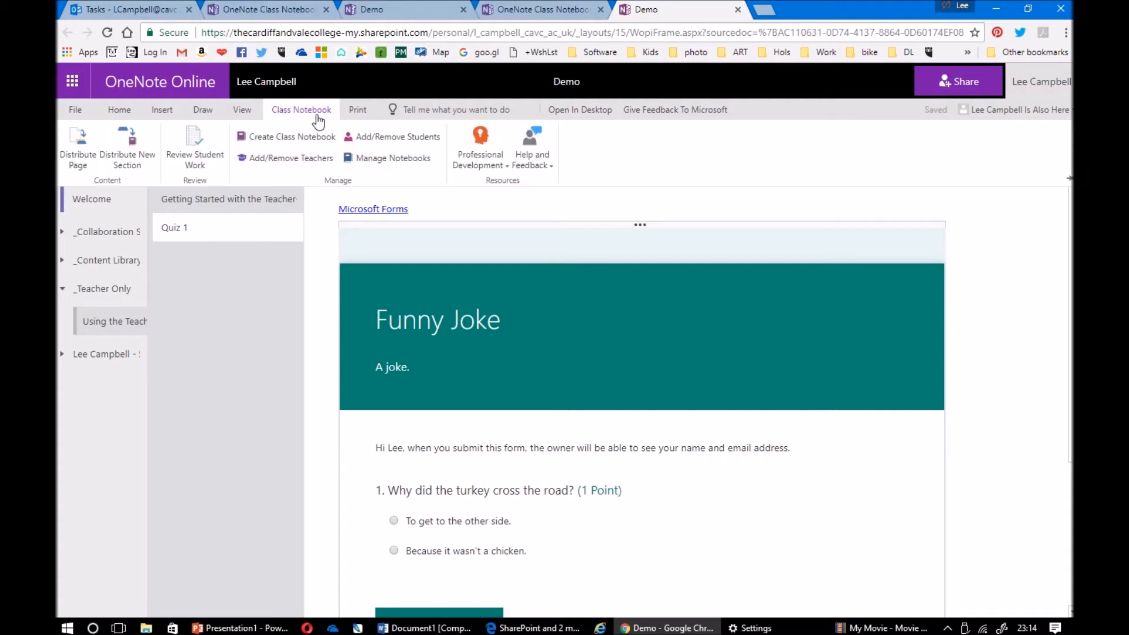
{"action": "left_click", "coordinate": [79, 168]}
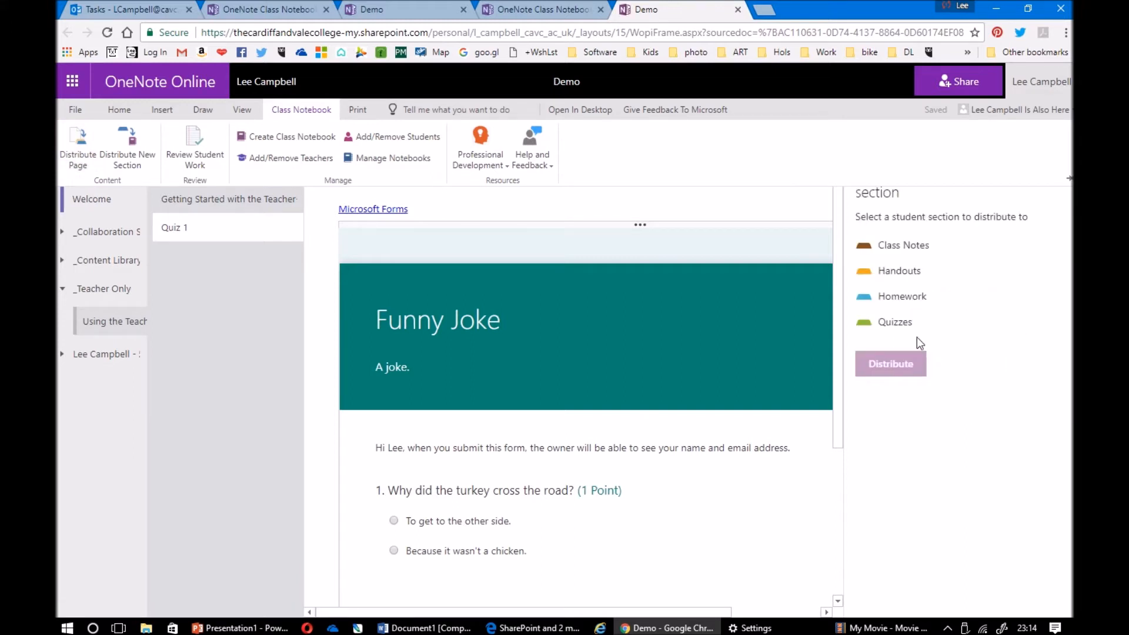
{"action": "left_click", "coordinate": [919, 401]}
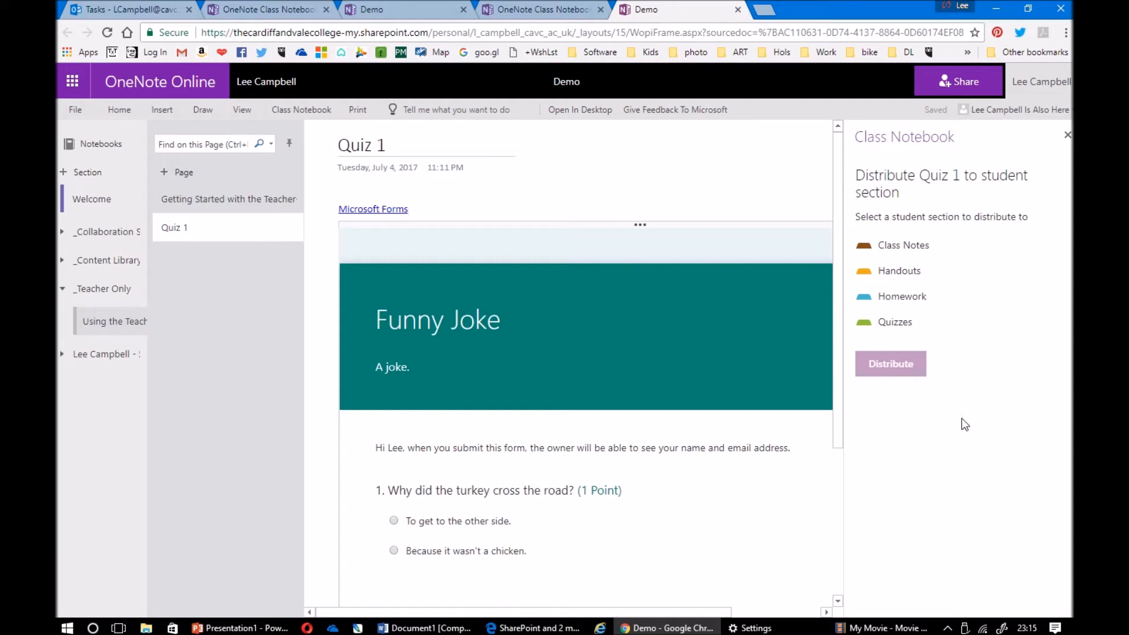
{"action": "left_click", "coordinate": [902, 328]}
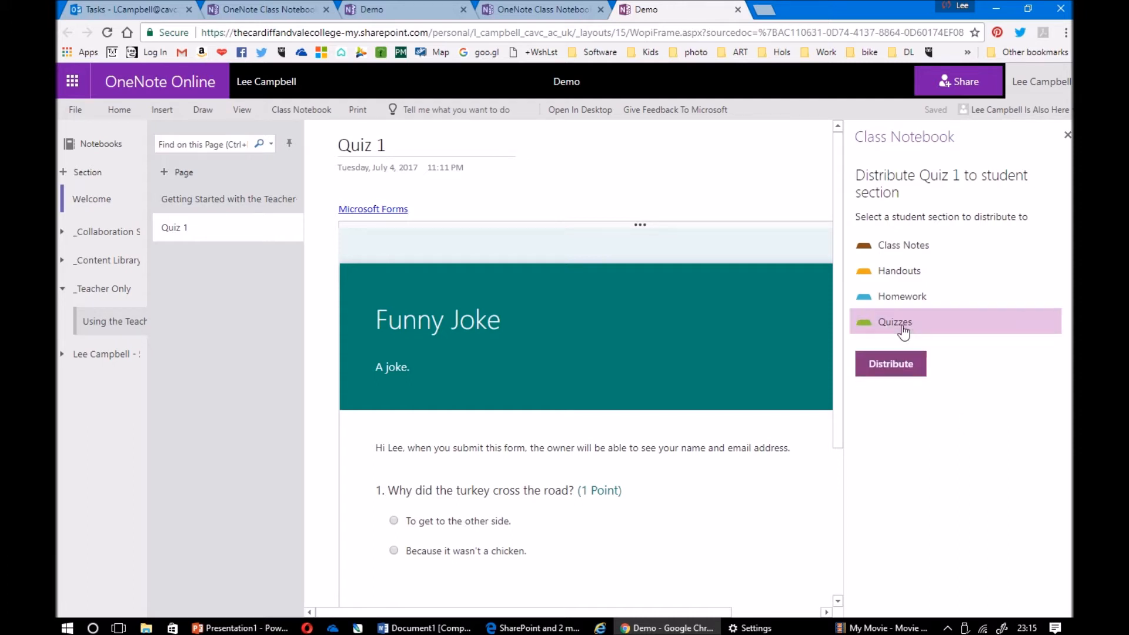
{"action": "left_click", "coordinate": [912, 369]}
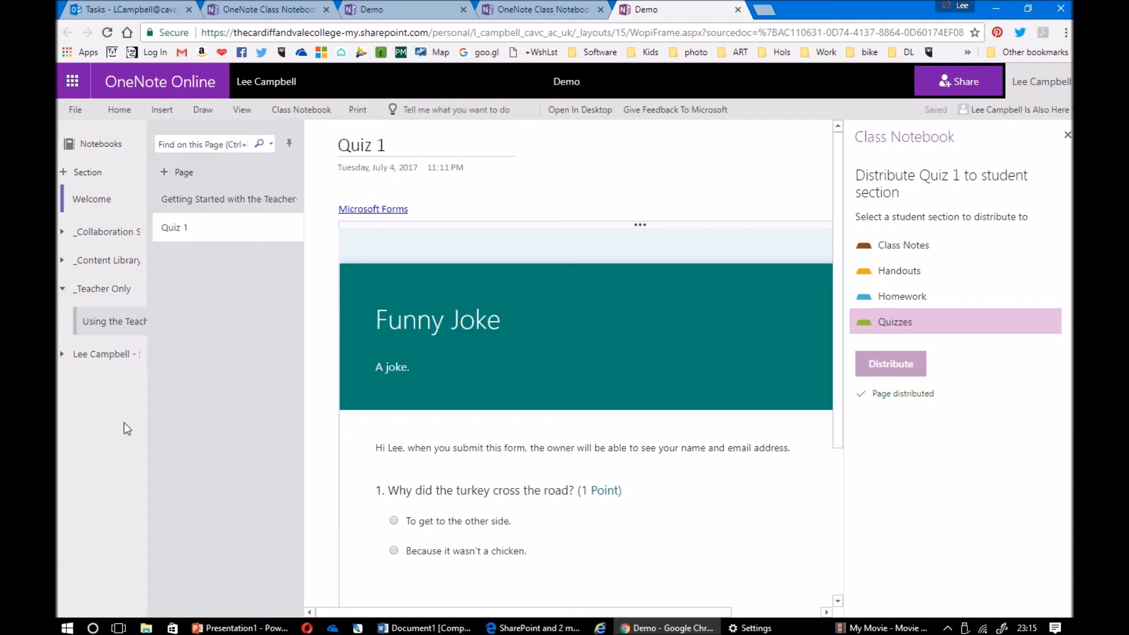
Open Quiz 1 in the student's Quizzes section and highlight the greeting in the form notice
{"action": "left_click", "coordinate": [107, 356]}
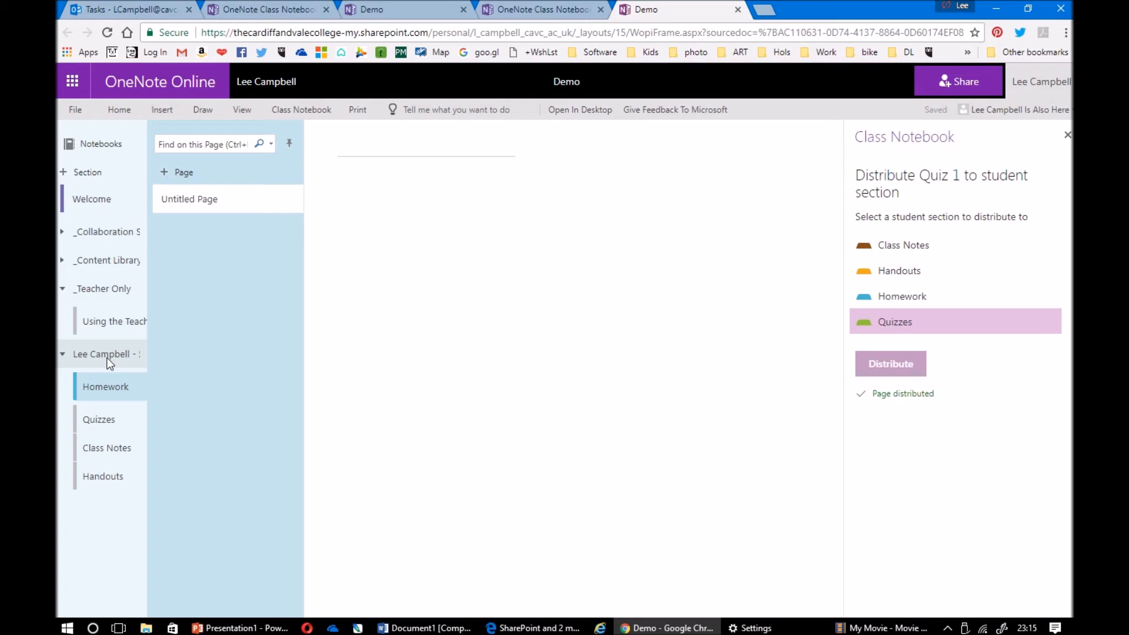
{"action": "left_click", "coordinate": [105, 420]}
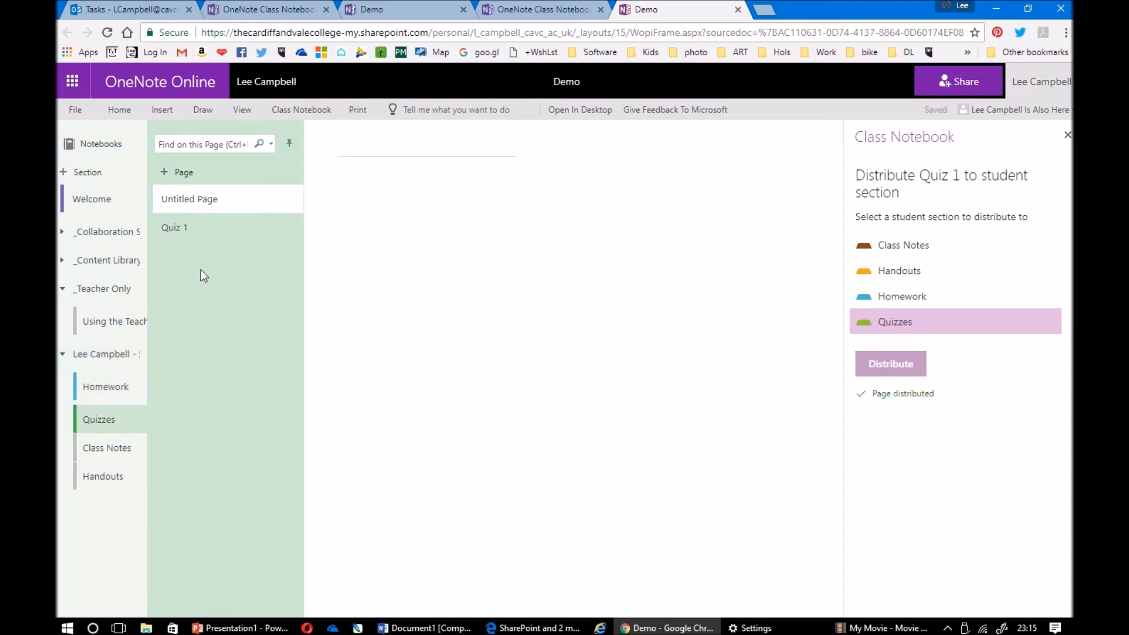
{"action": "left_click", "coordinate": [182, 228]}
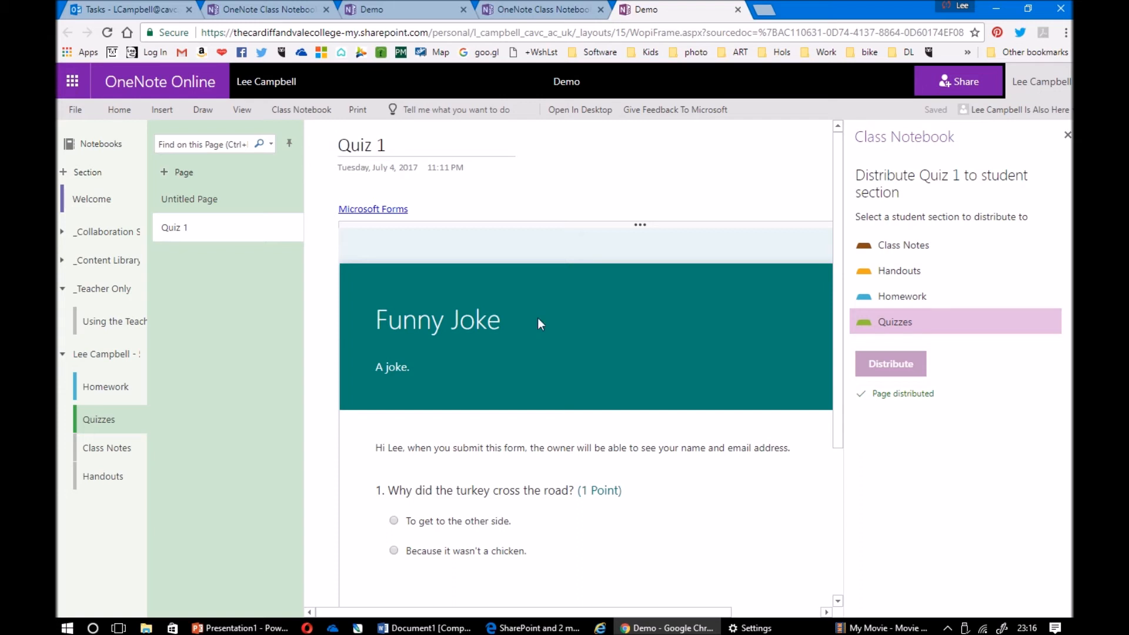
{"action": "left_click_drag", "start_coordinate": [404, 449], "coordinate": [375, 449]}
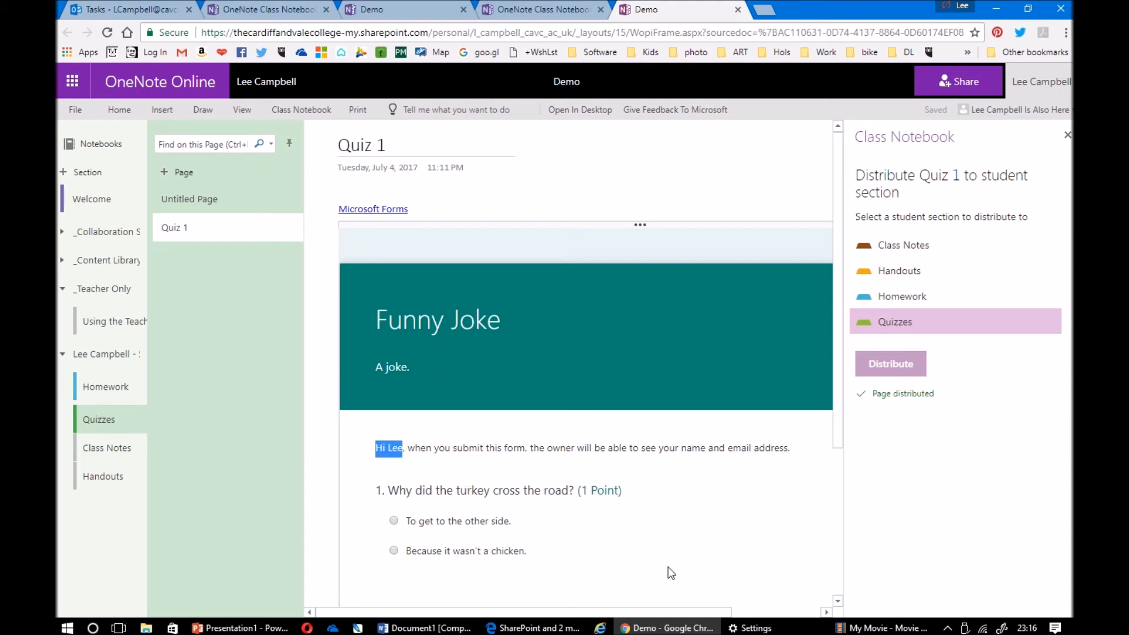